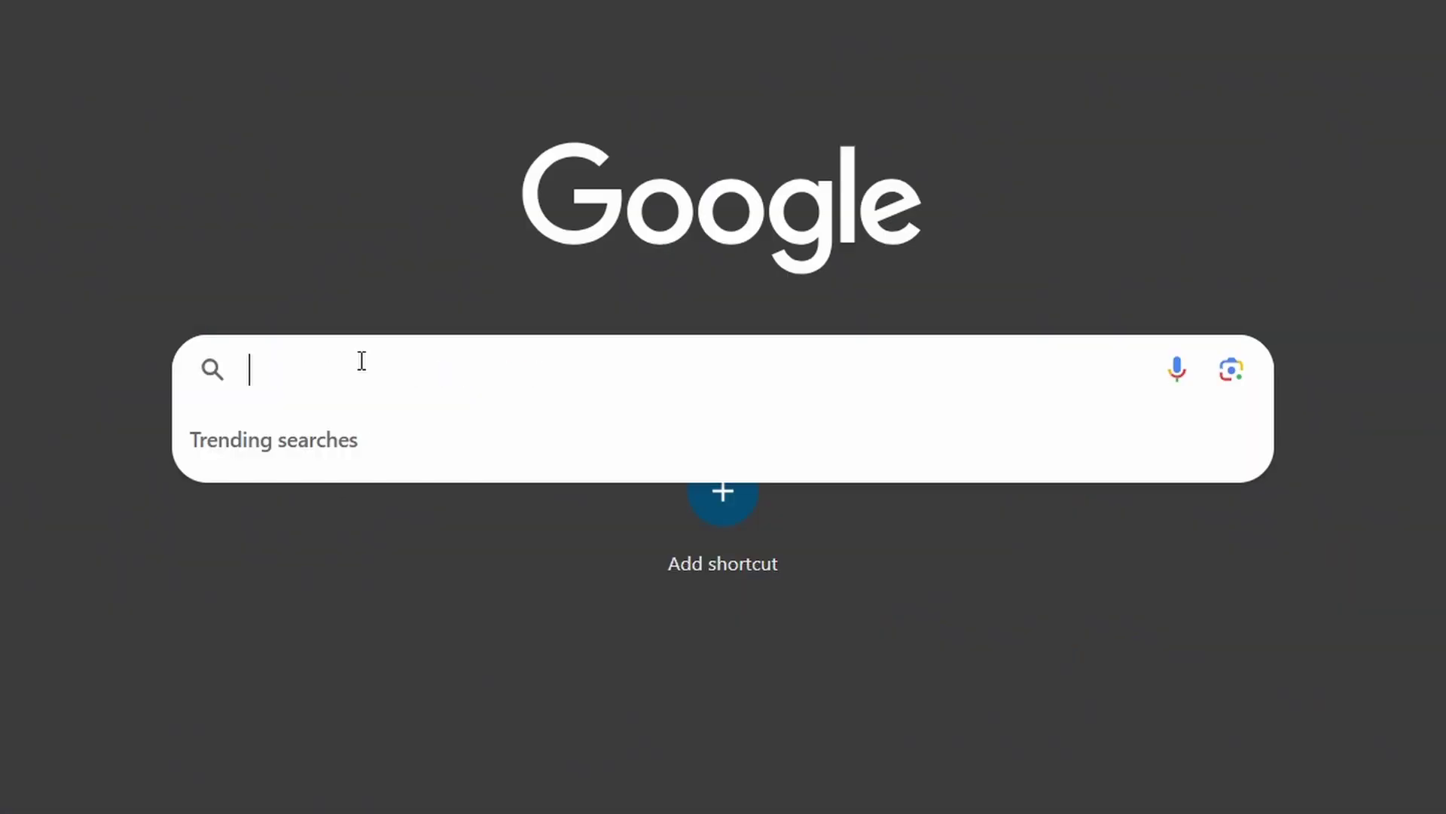
# Search the web for "steam" and open the Welcome to Steam store site
pyautogui.write('steam')
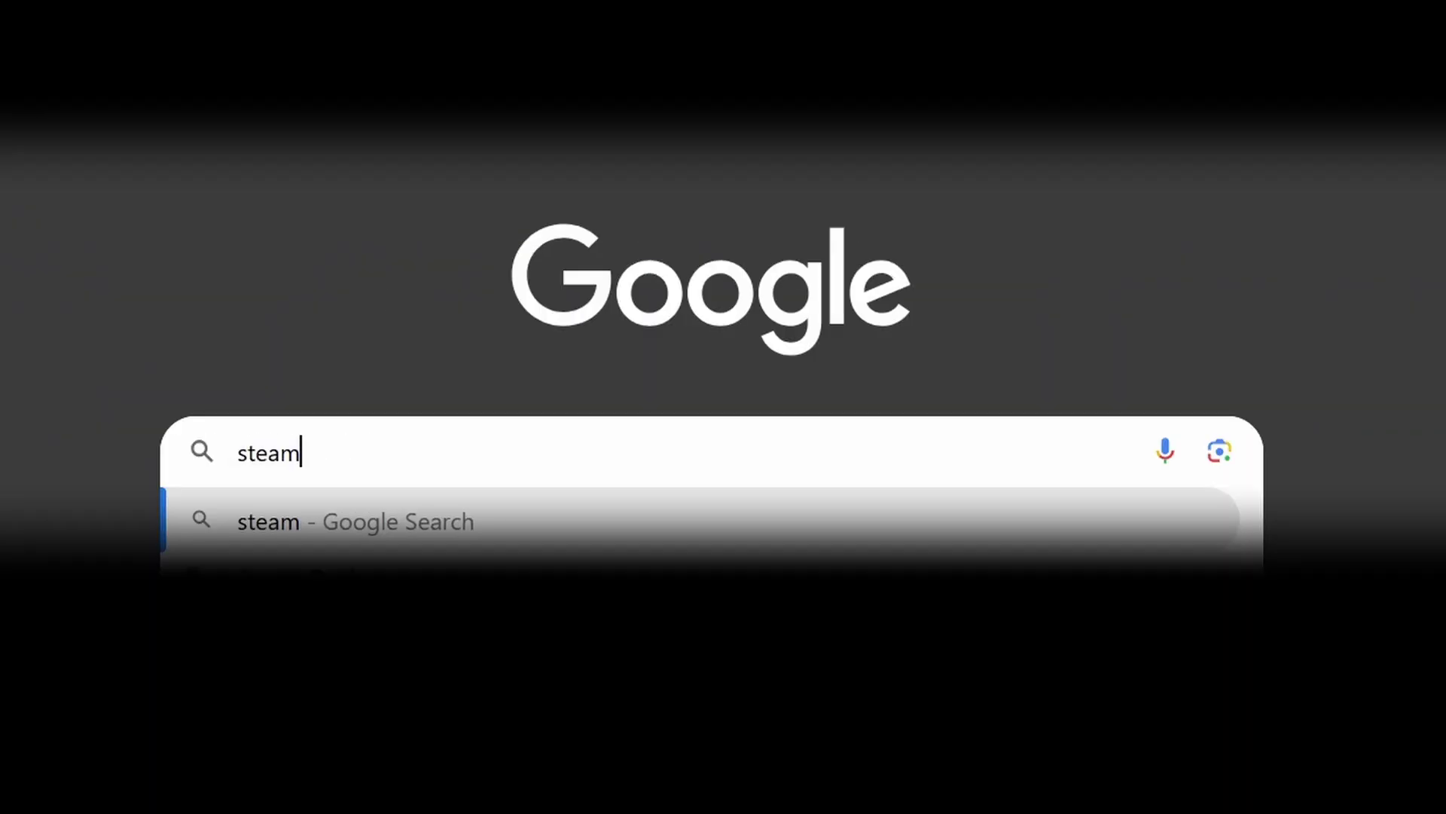
pyautogui.press('Return')
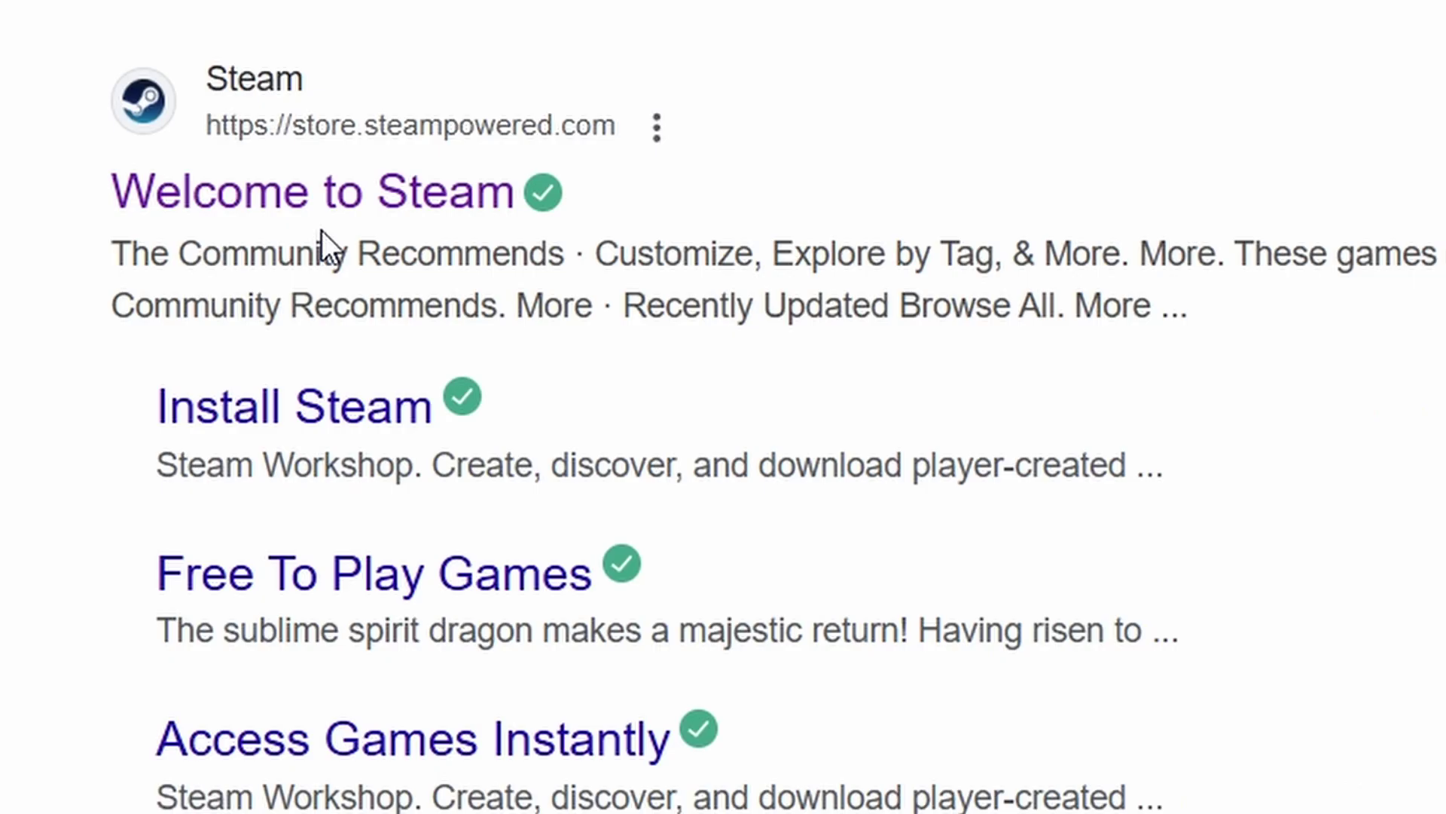
pyautogui.click(322, 226)
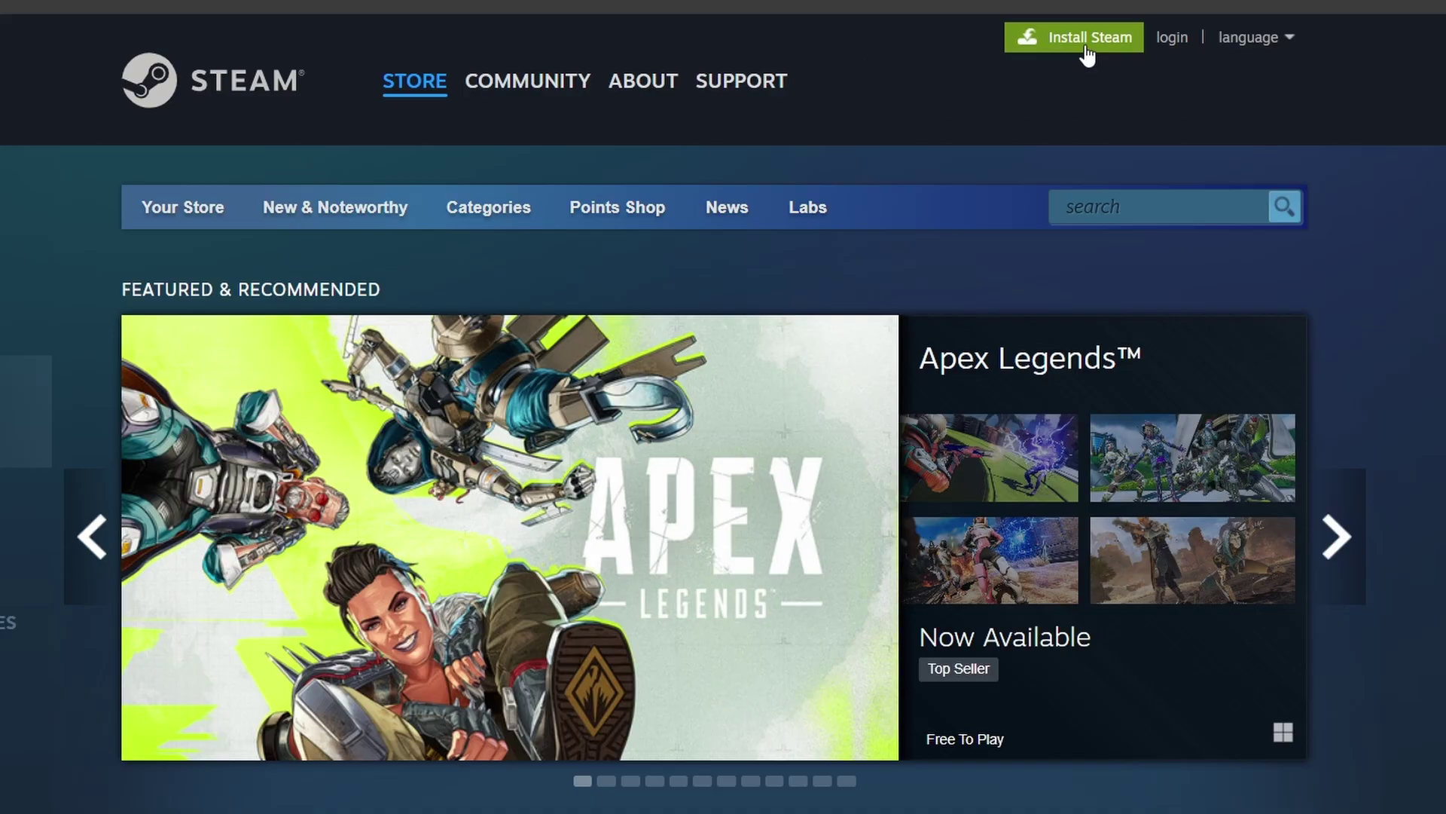
# Download the Steam installer from the store site and run SteamSetup.exe
pyautogui.click(1087, 55)
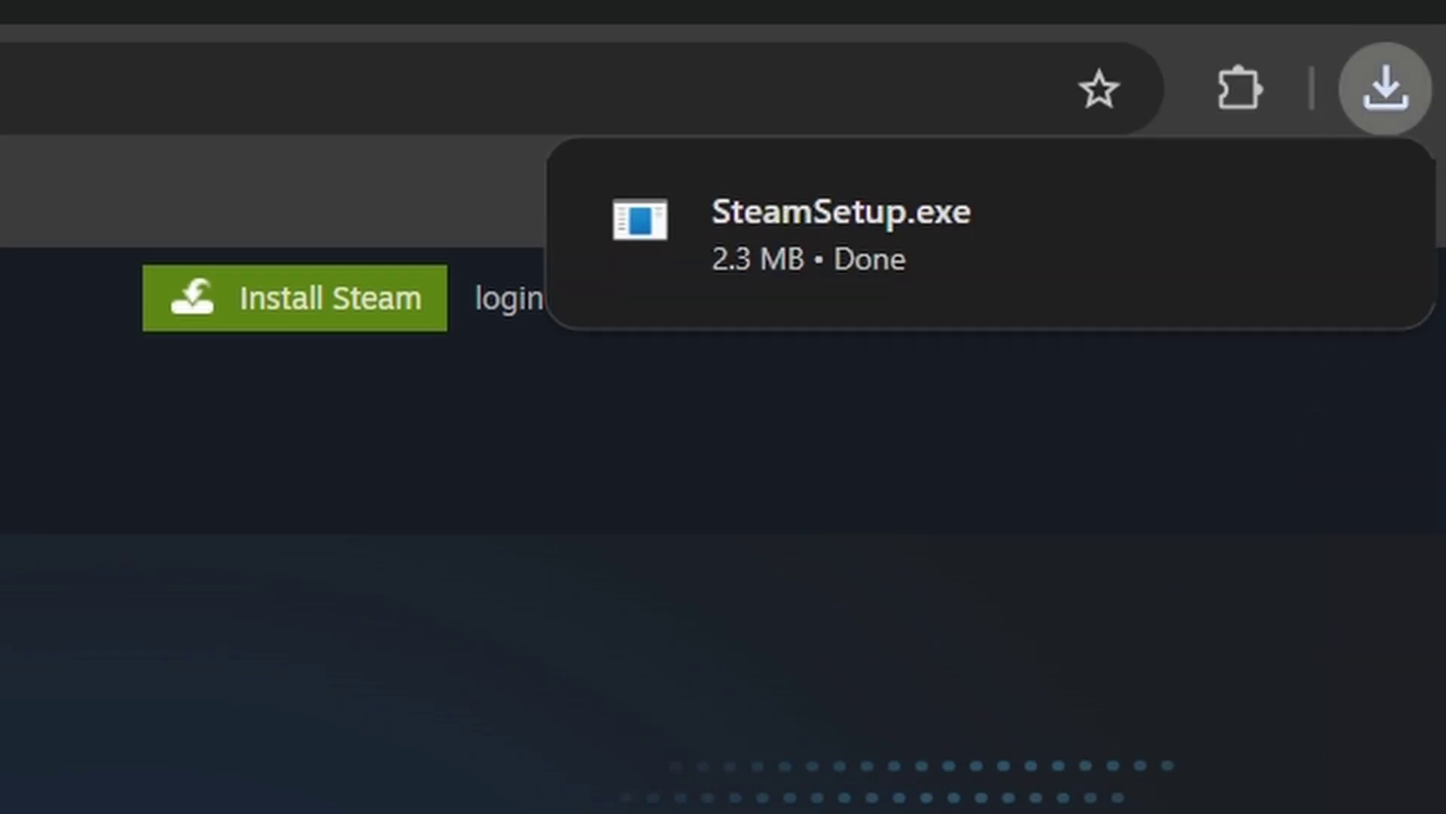
pyautogui.click(1419, 107)
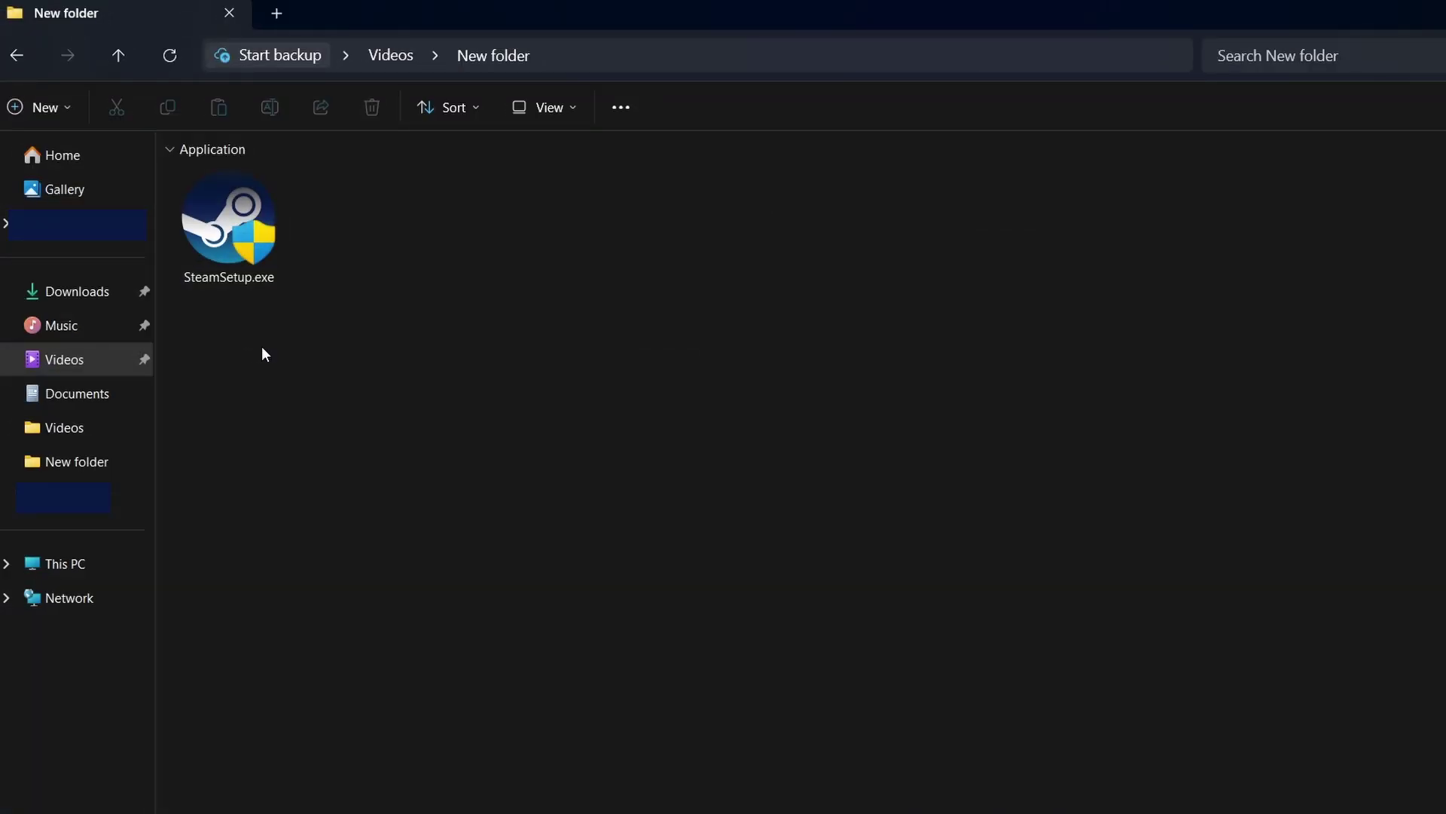
pyautogui.doubleClick(268, 275)
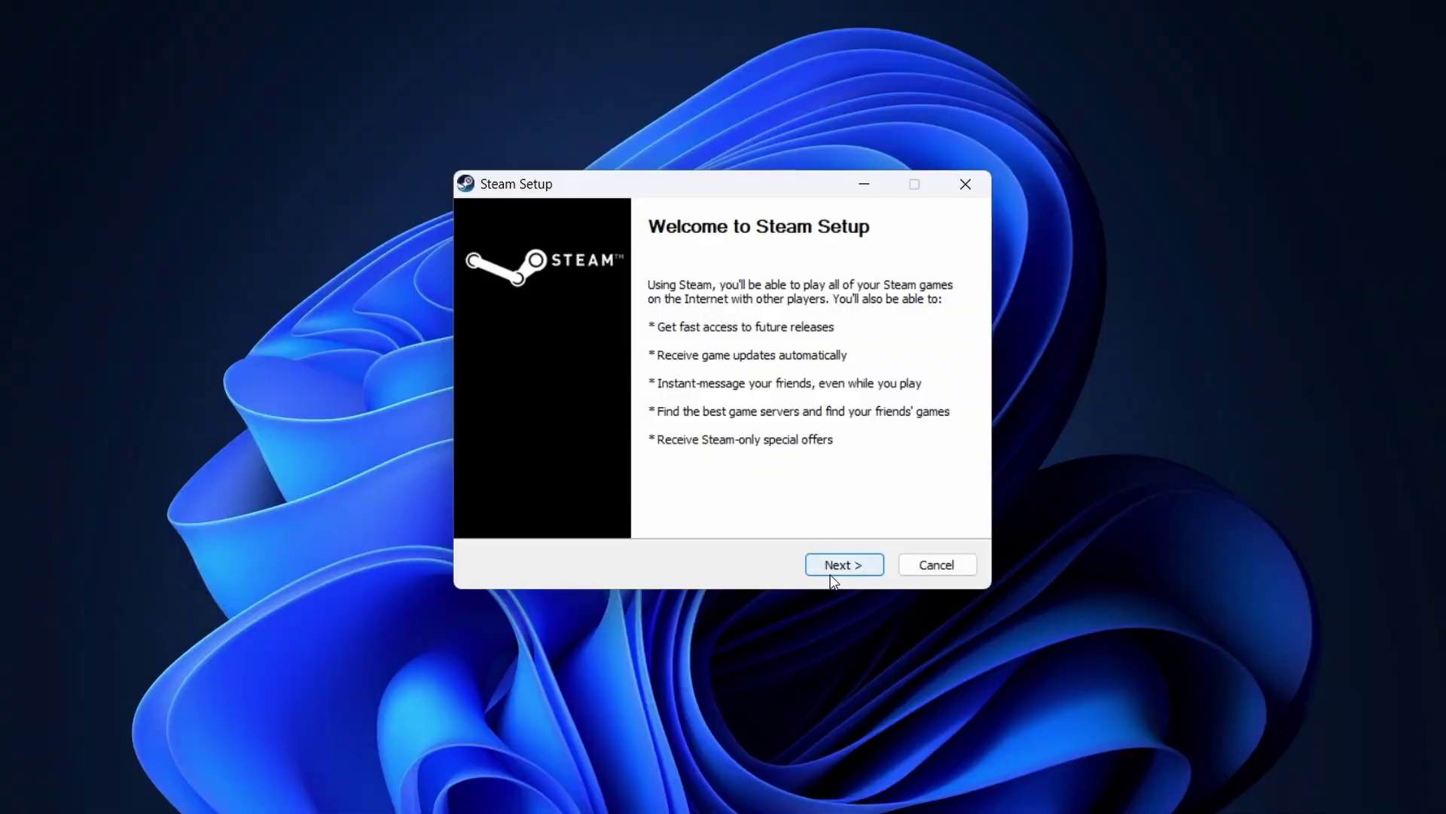
# Install Steam with English as its language and finish the setup
pyautogui.click(834, 569)
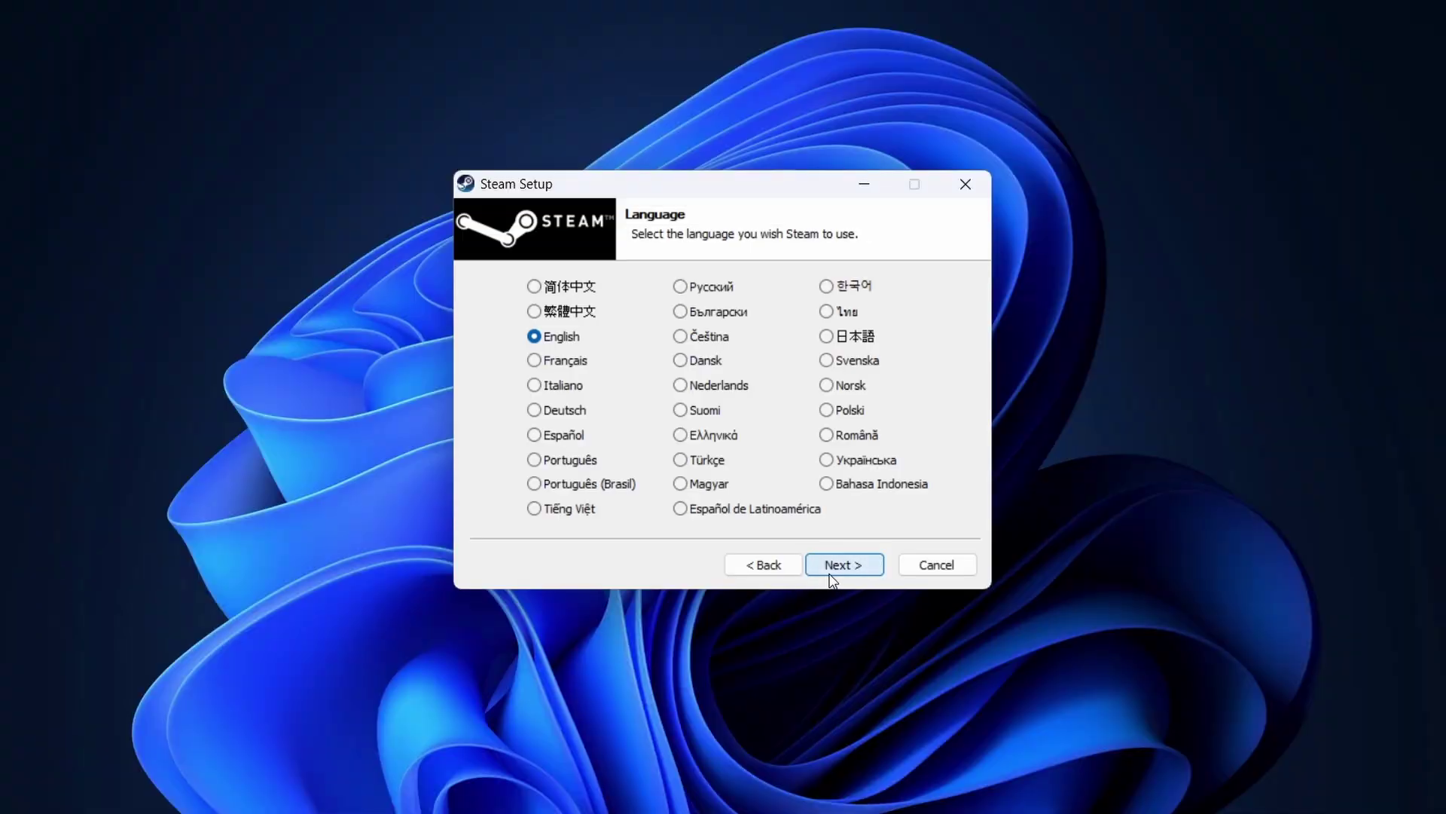
pyautogui.click(831, 577)
pyautogui.click(833, 579)
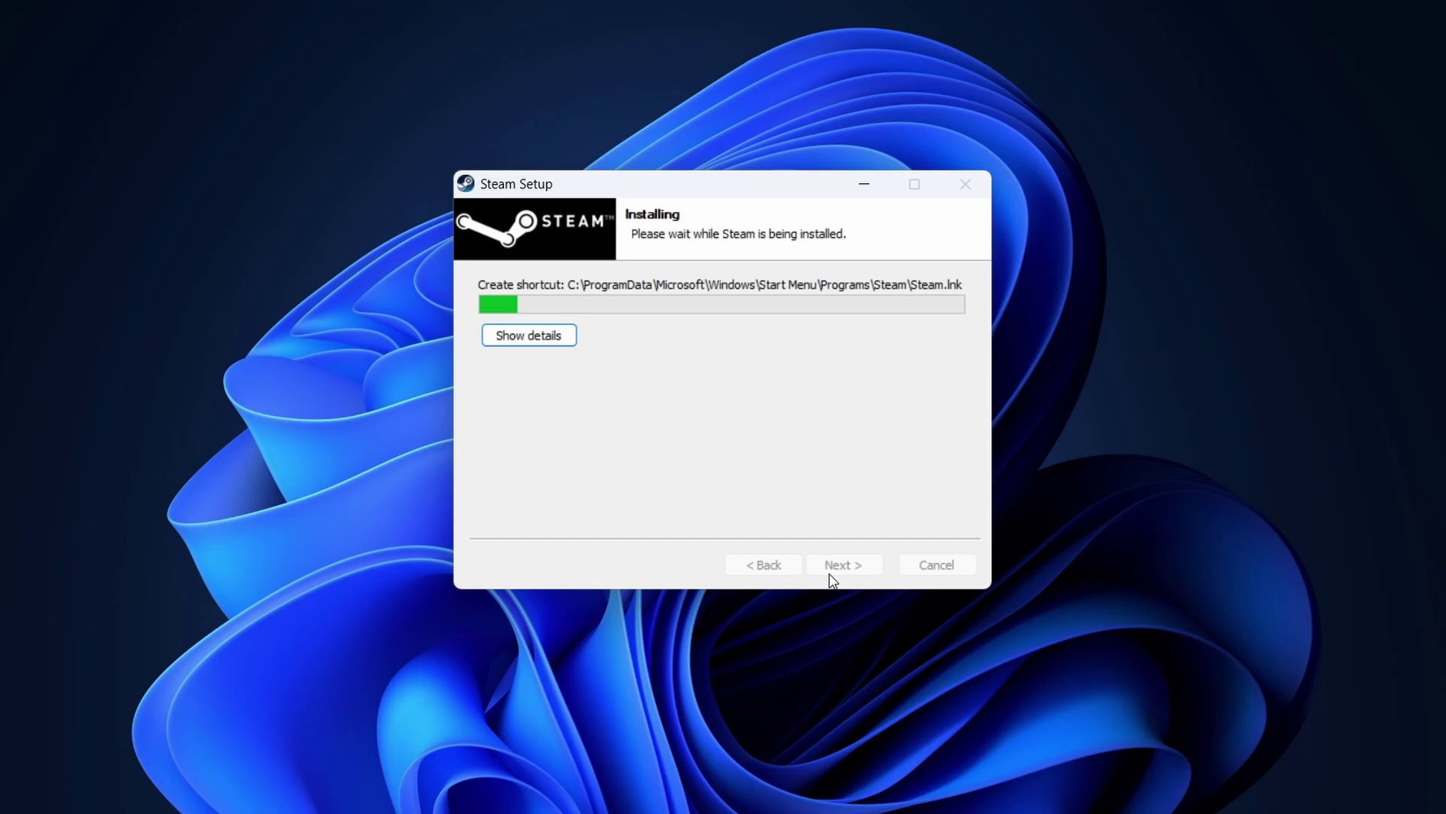
pyautogui.click(831, 574)
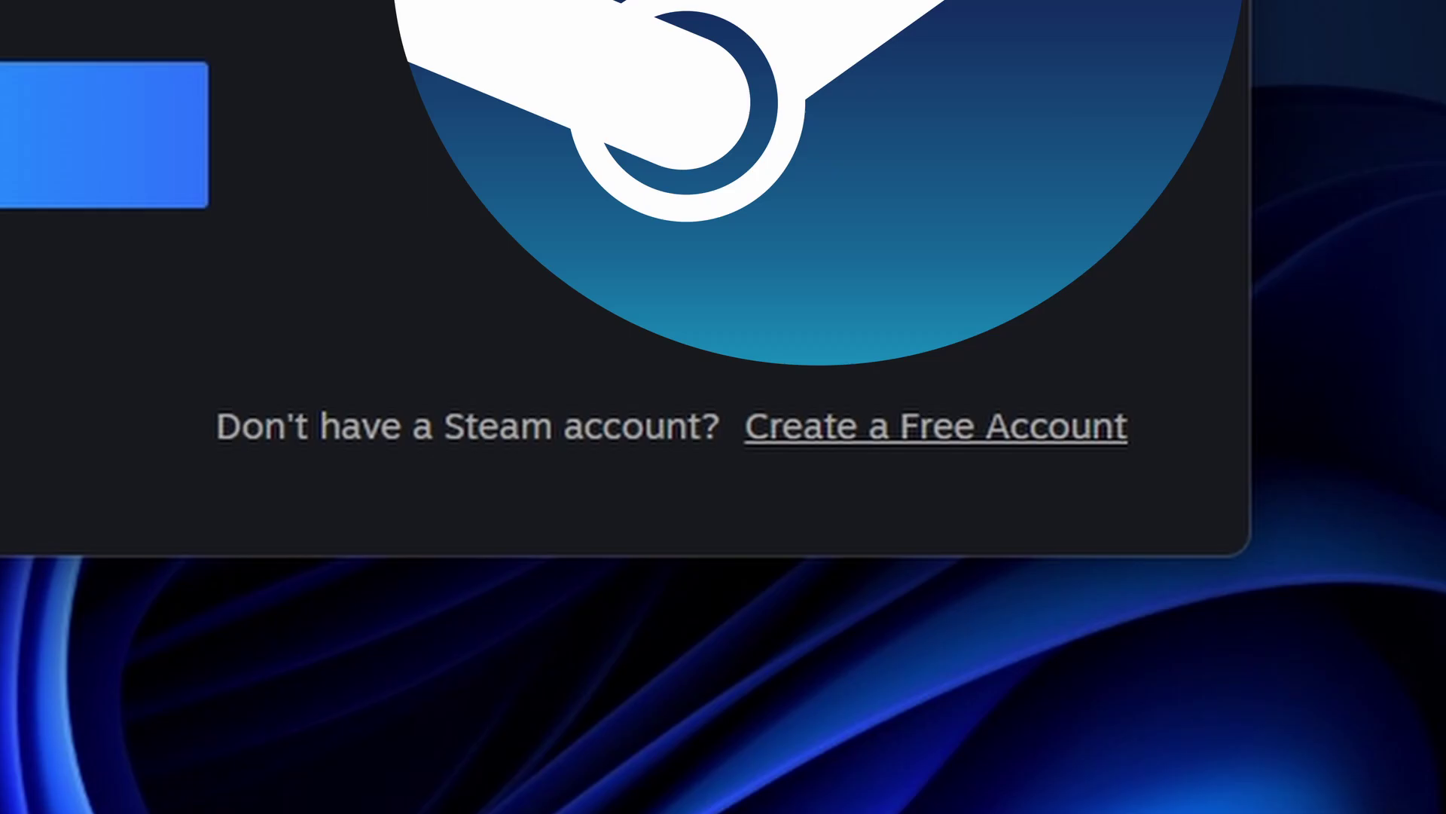
# Open the free account sign-up from the Steam client, and log in on the Steam store website
pyautogui.click(863, 428)
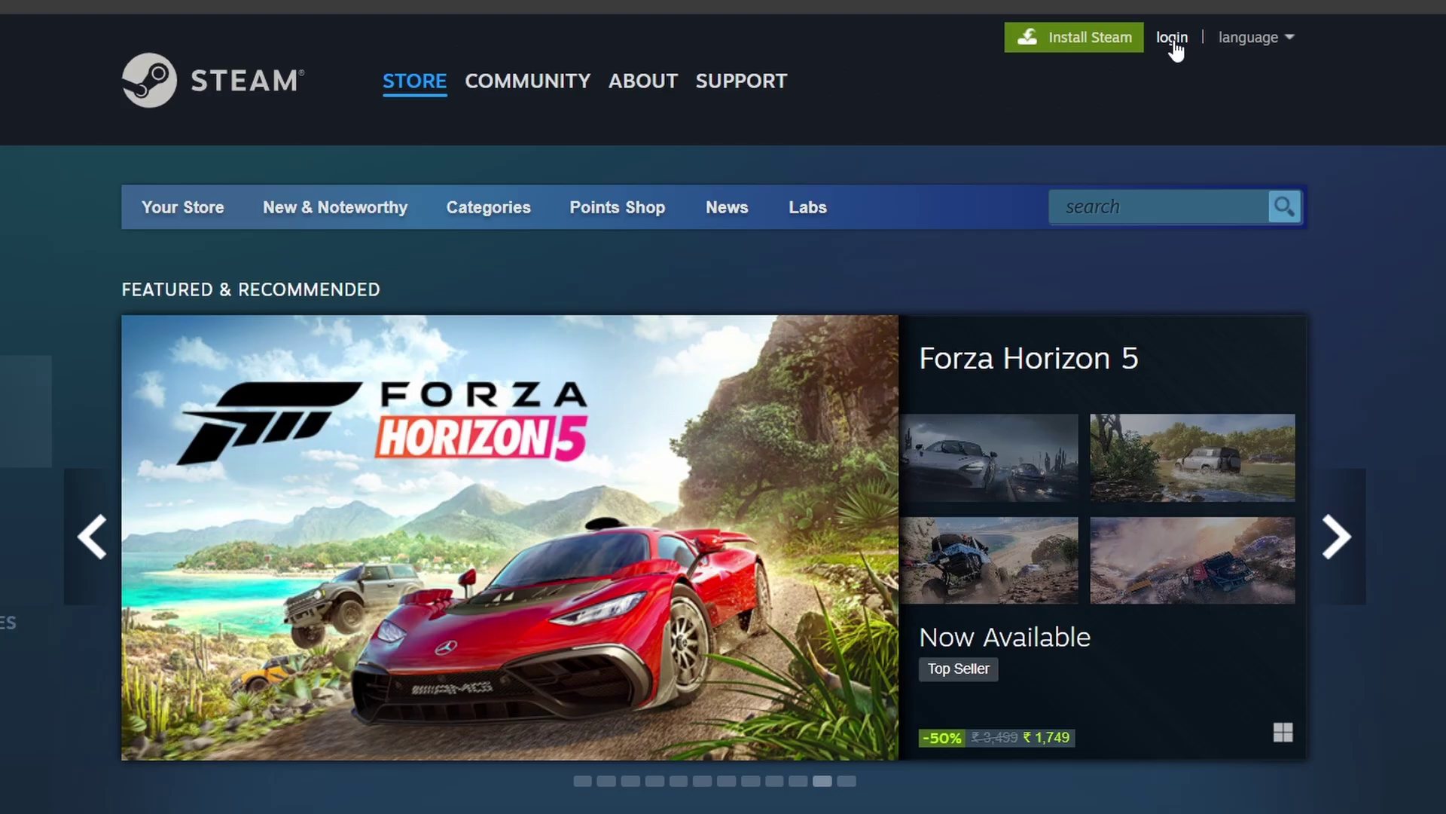
pyautogui.click(1173, 49)
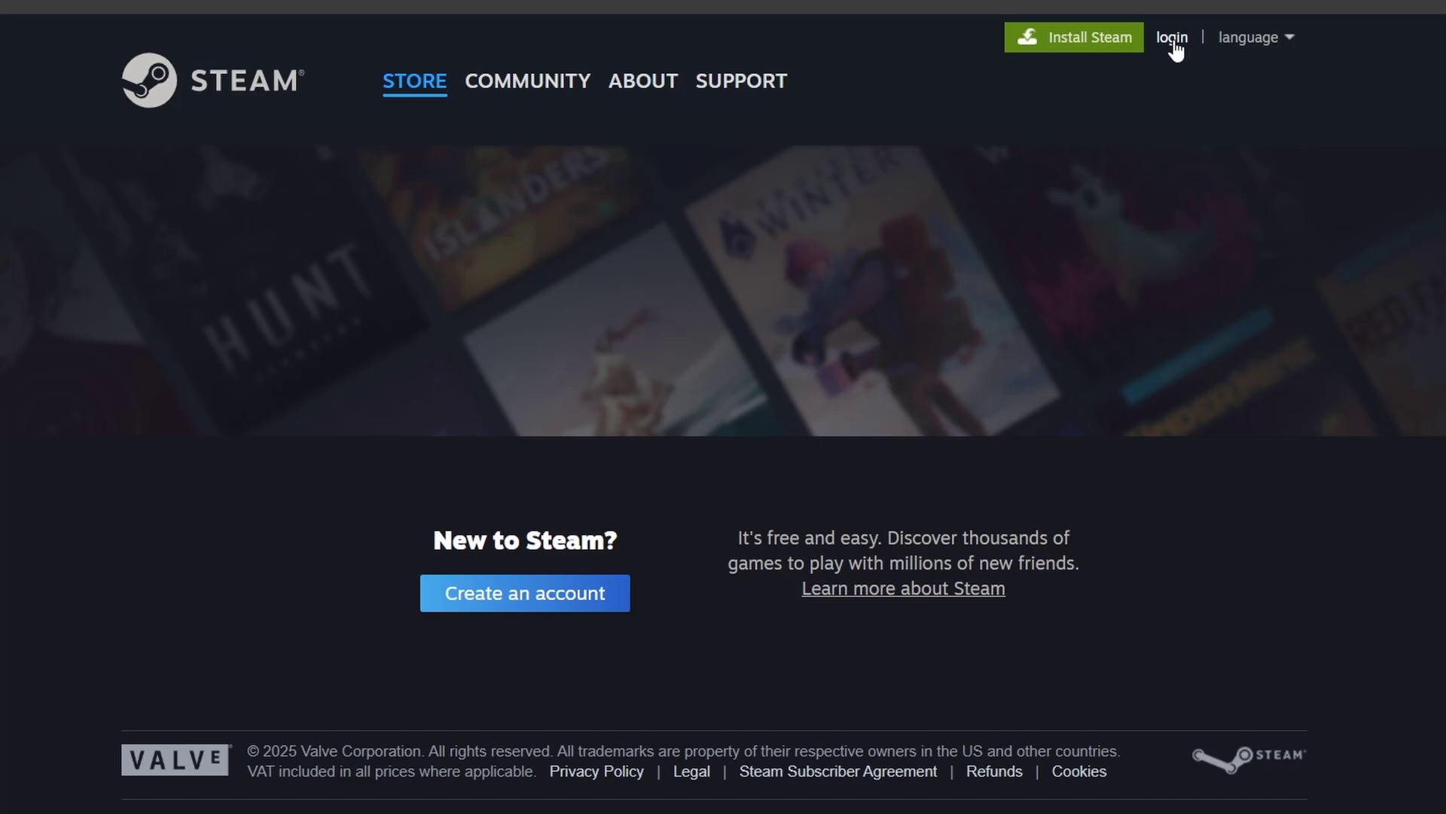
pyautogui.scroll(-3, 520, 542)
pyautogui.click(603, 517)
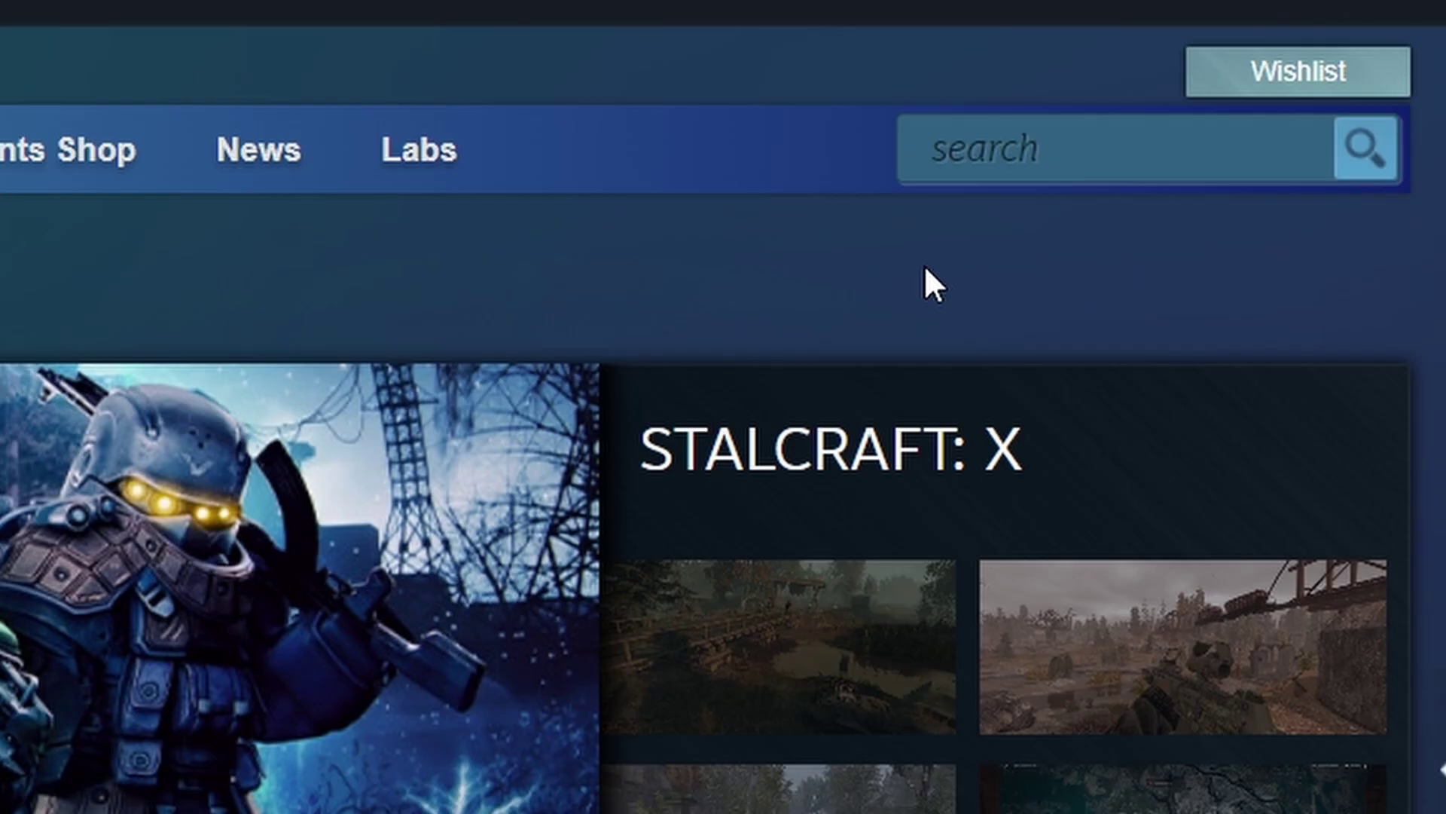
# Search the Steam store for "carx street" and open the CarX Street base game's page
pyautogui.click(1155, 150)
pyautogui.write('ca')
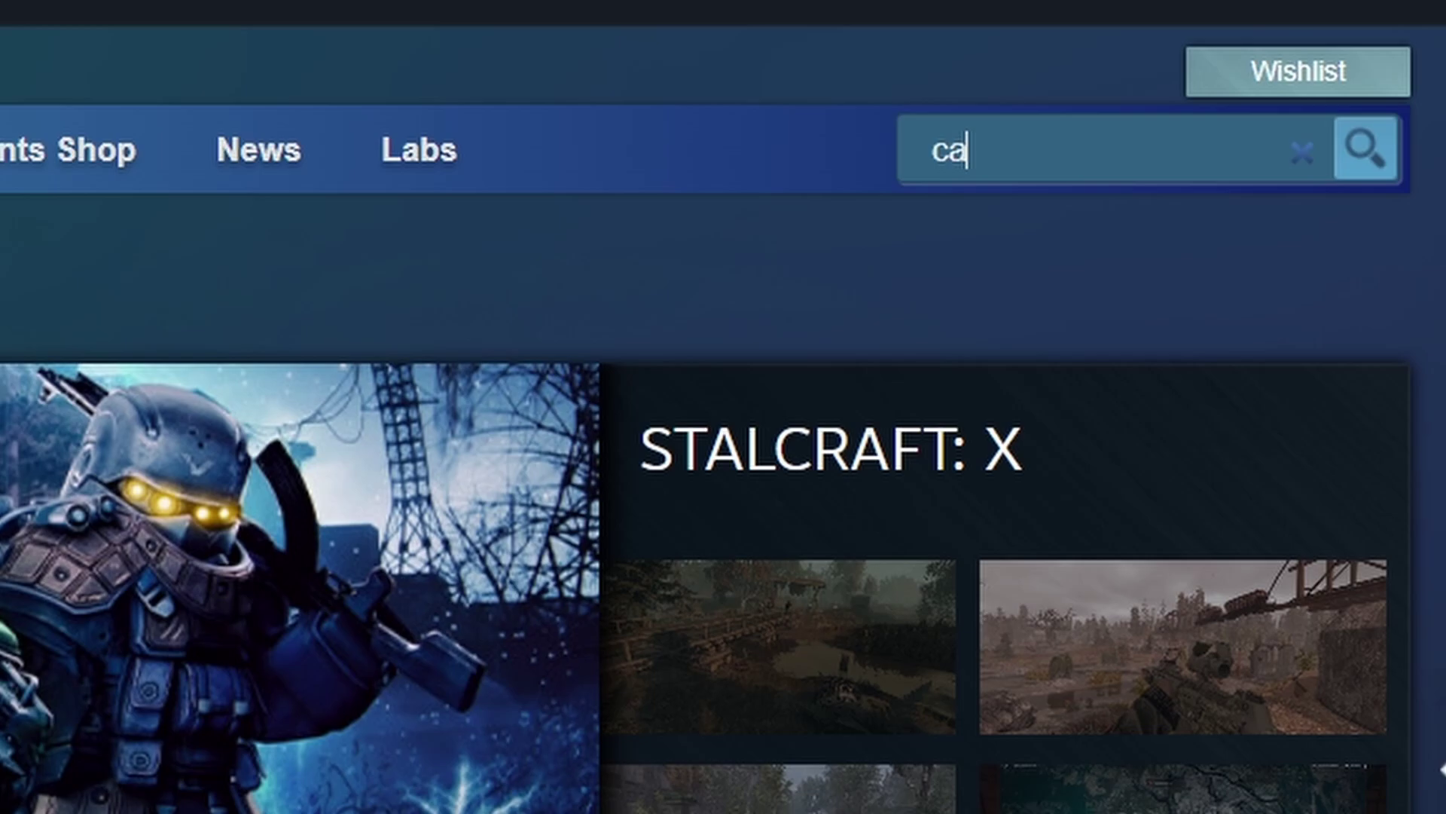
pyautogui.write('rx stree')
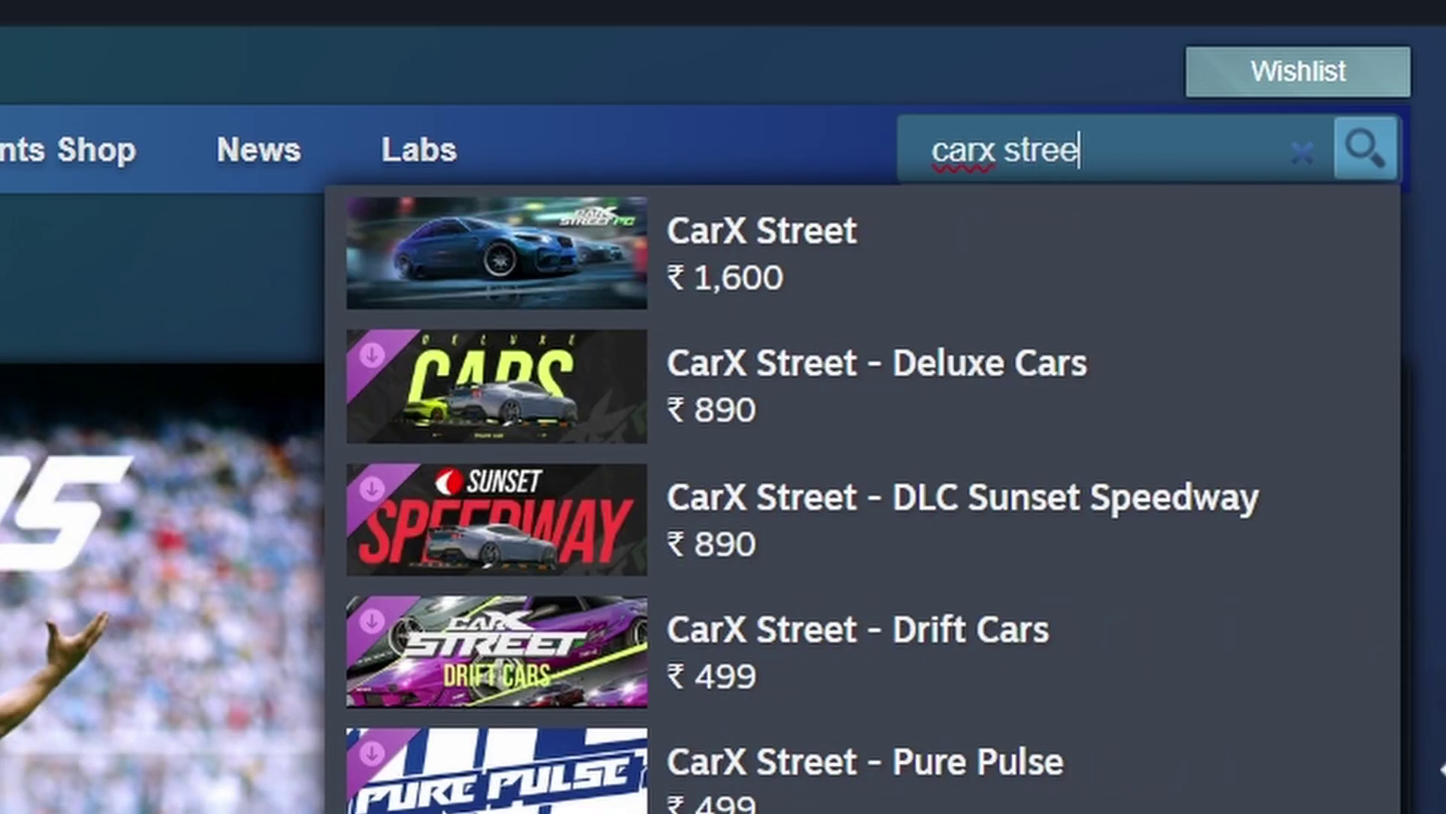
pyautogui.write('t')
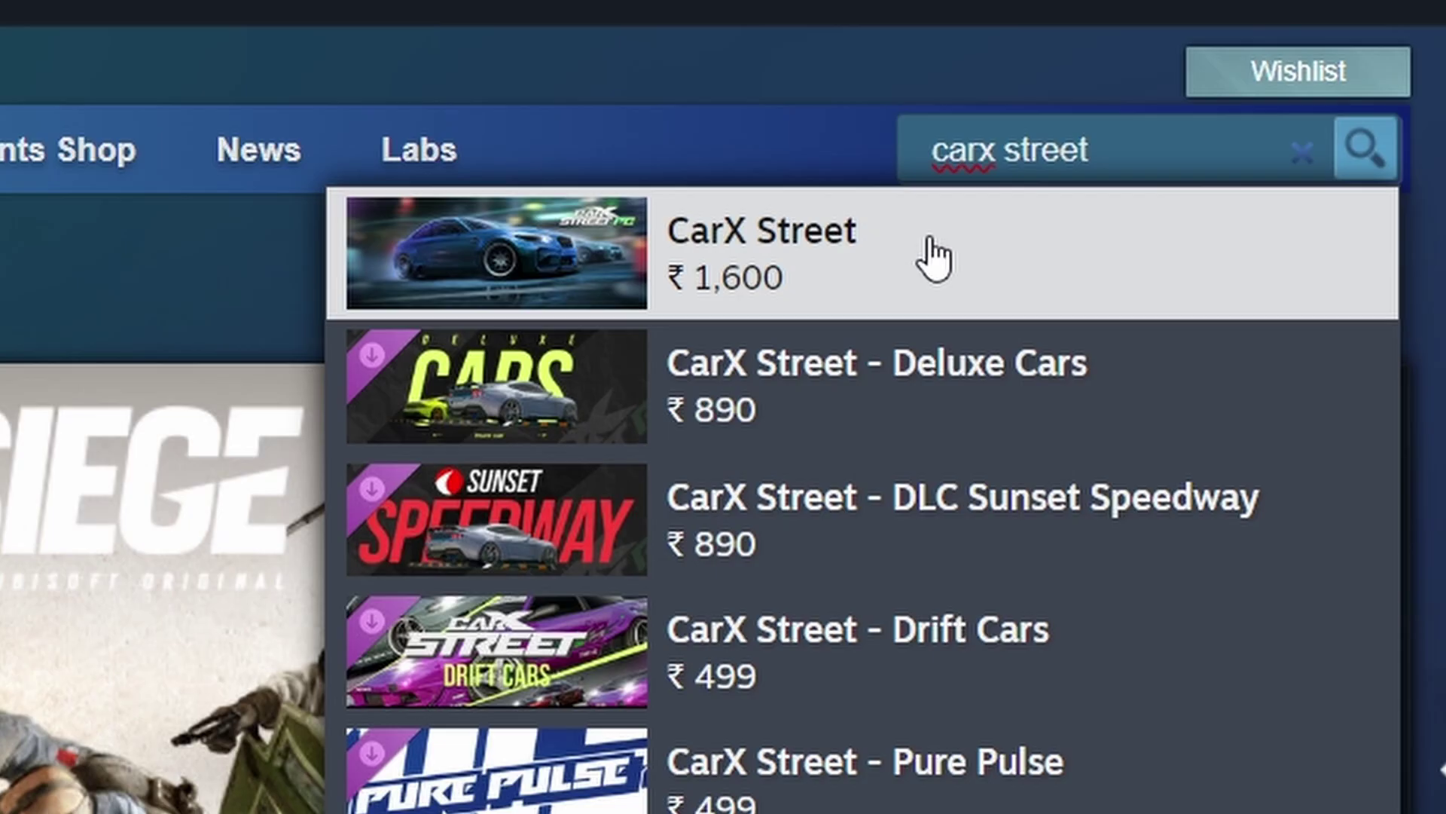
pyautogui.click(932, 241)
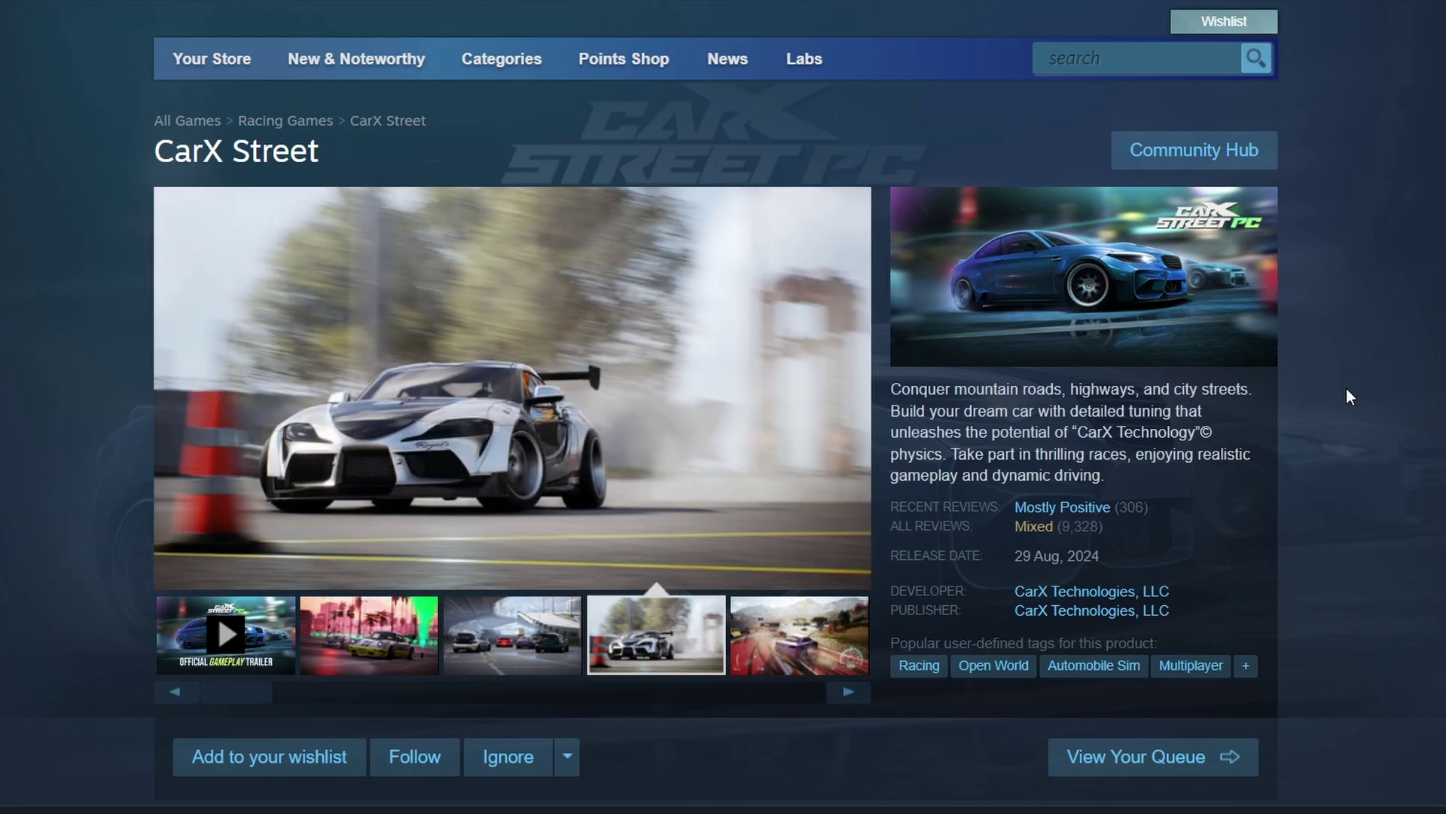
# Add the standard edition of CarX Street to the cart and view the cart
pyautogui.scroll(-20, 1346, 388)
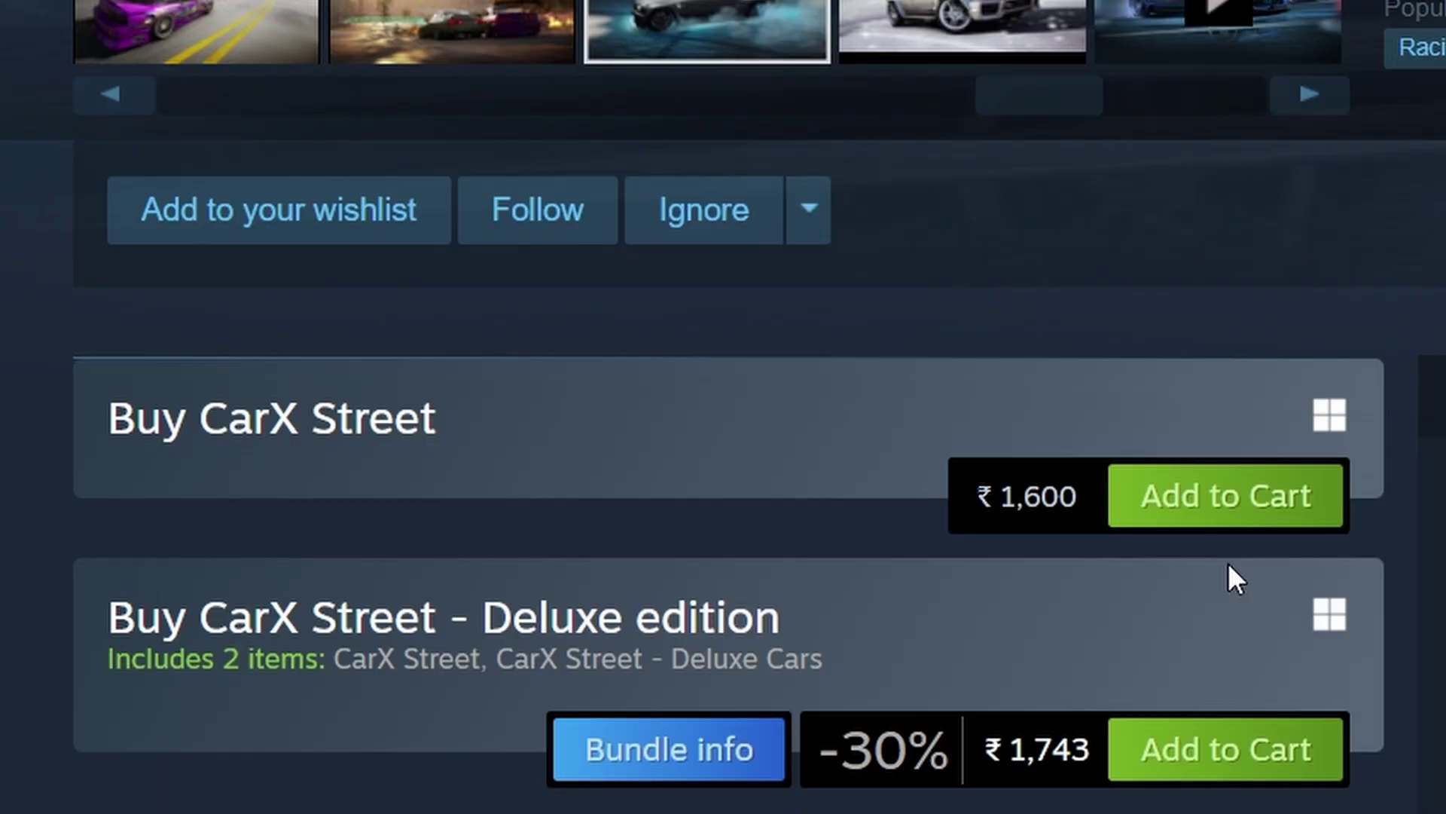
pyautogui.click(1228, 521)
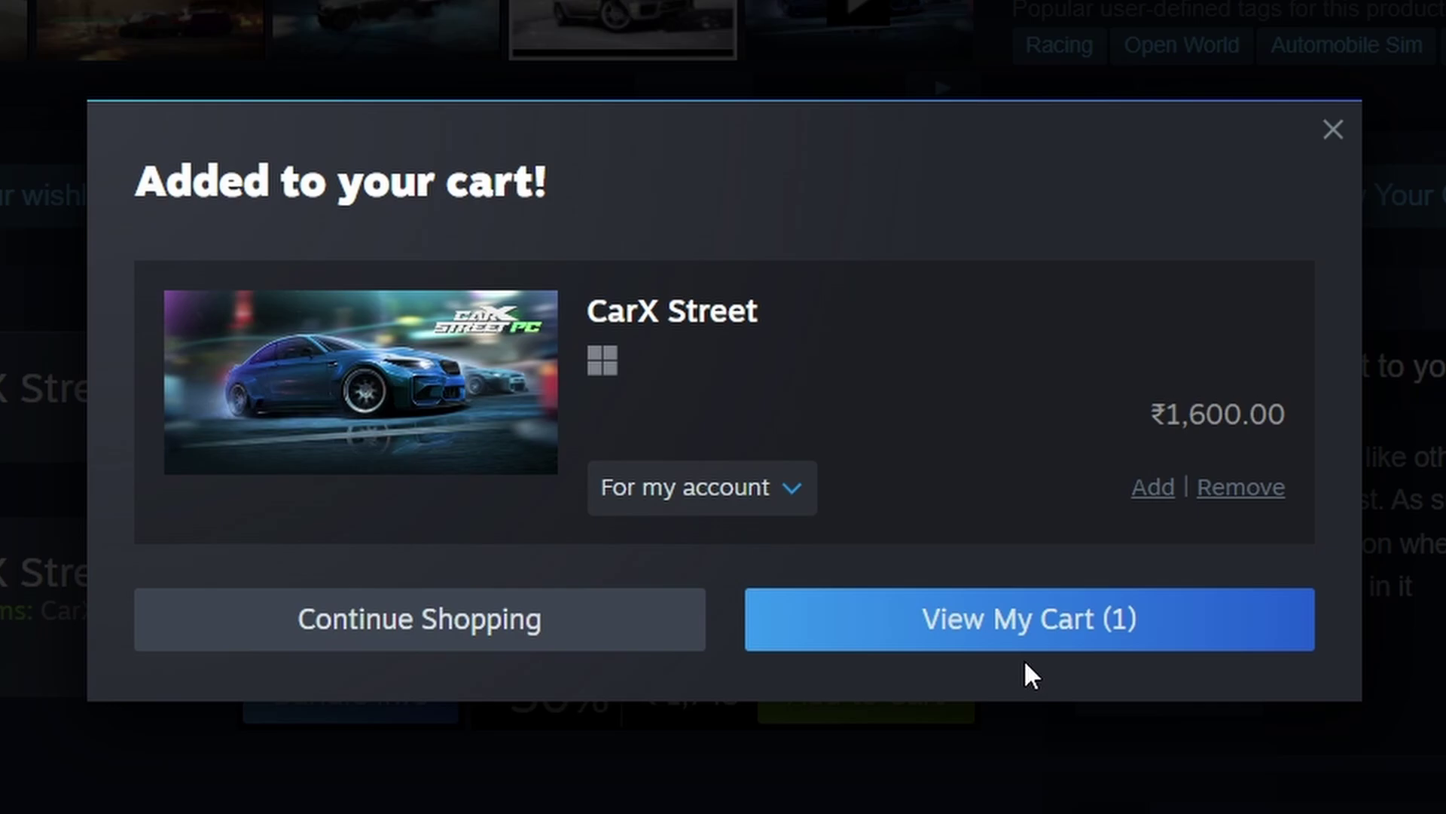
pyautogui.click(1023, 647)
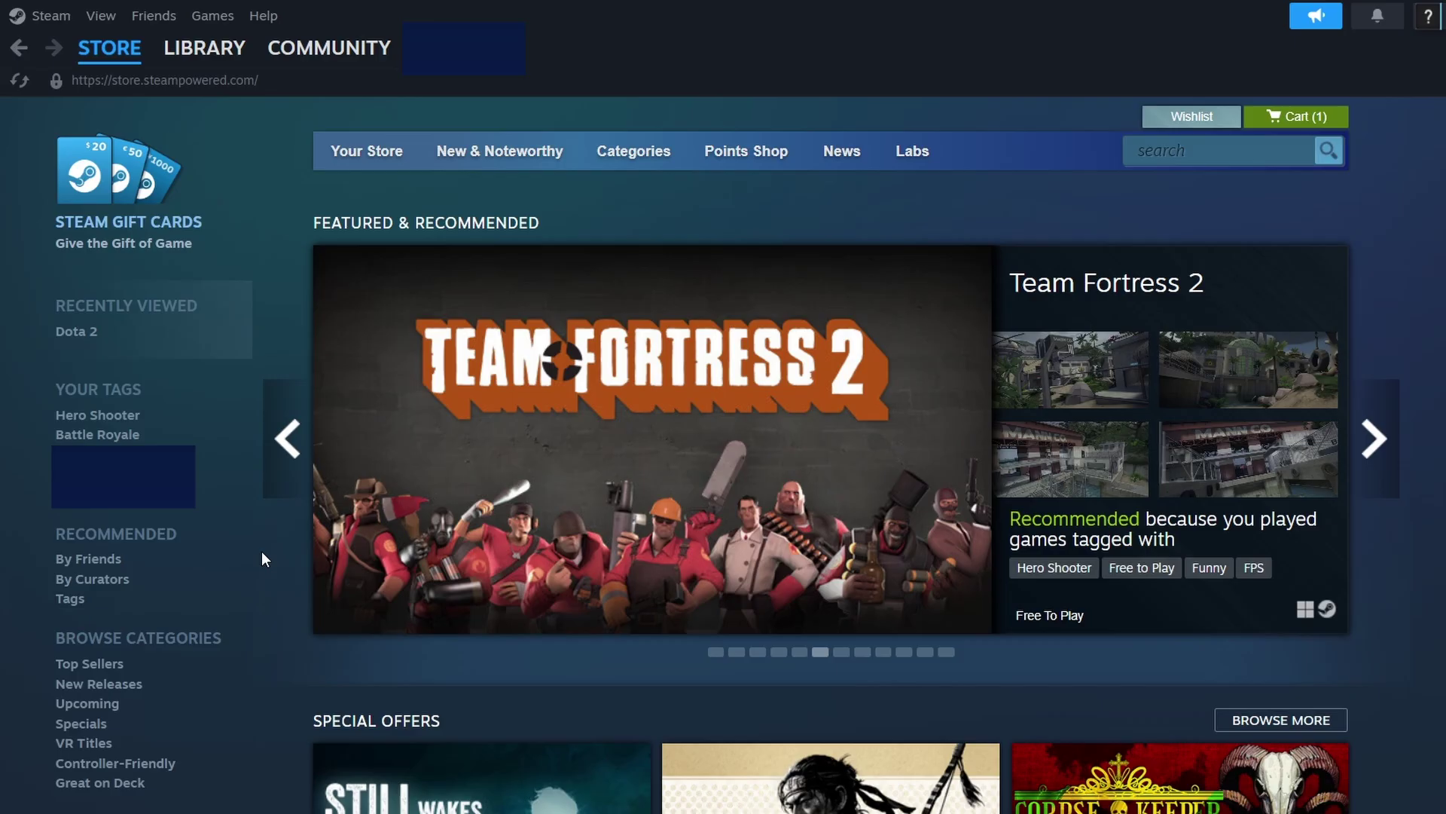
# Install Drift GEAR Racing Free from the Steam client's library to OS (C:), with desktop and start menu shortcuts
pyautogui.moveTo(200, 61)
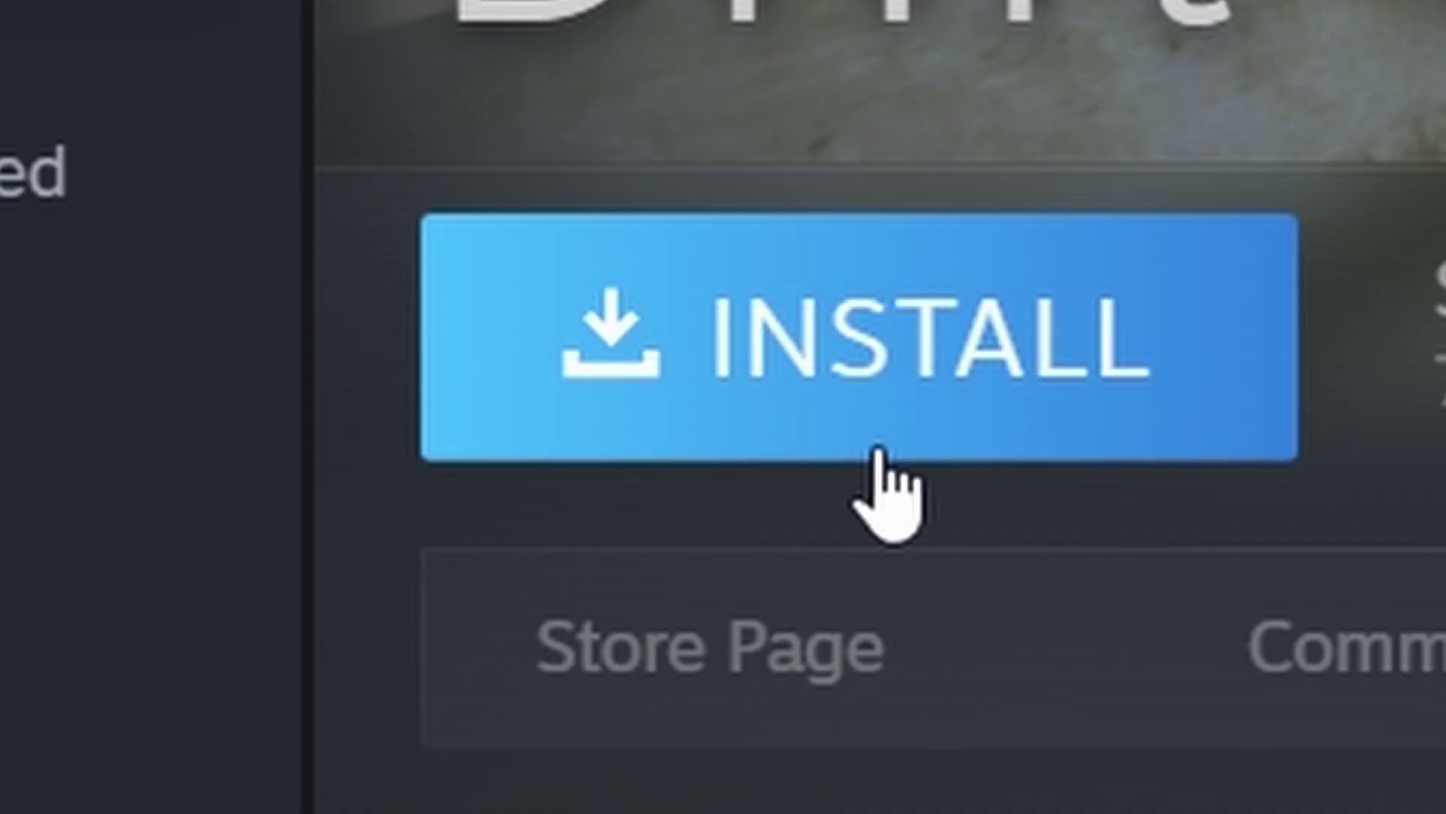
pyautogui.click(878, 451)
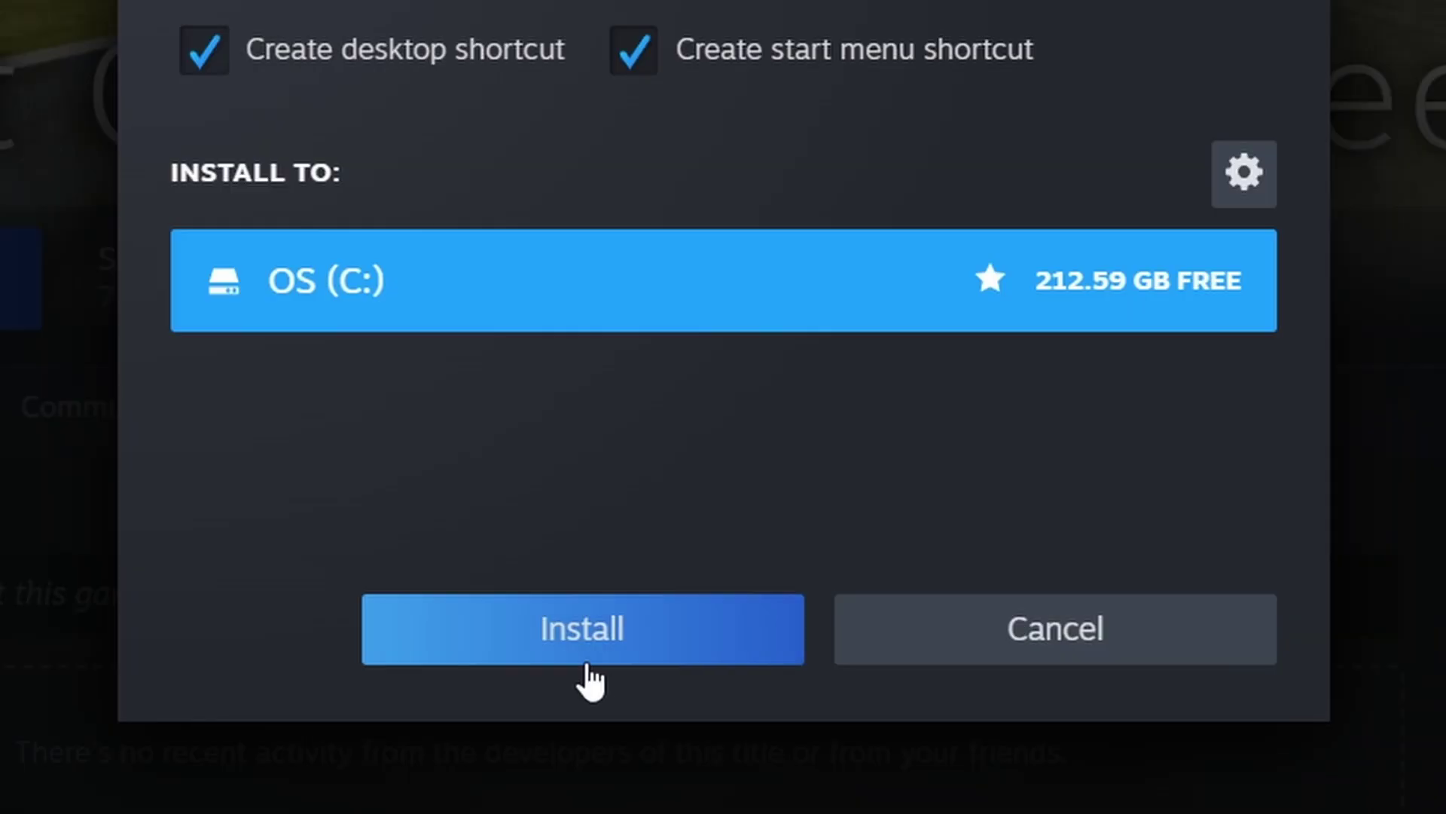
pyautogui.click(586, 663)
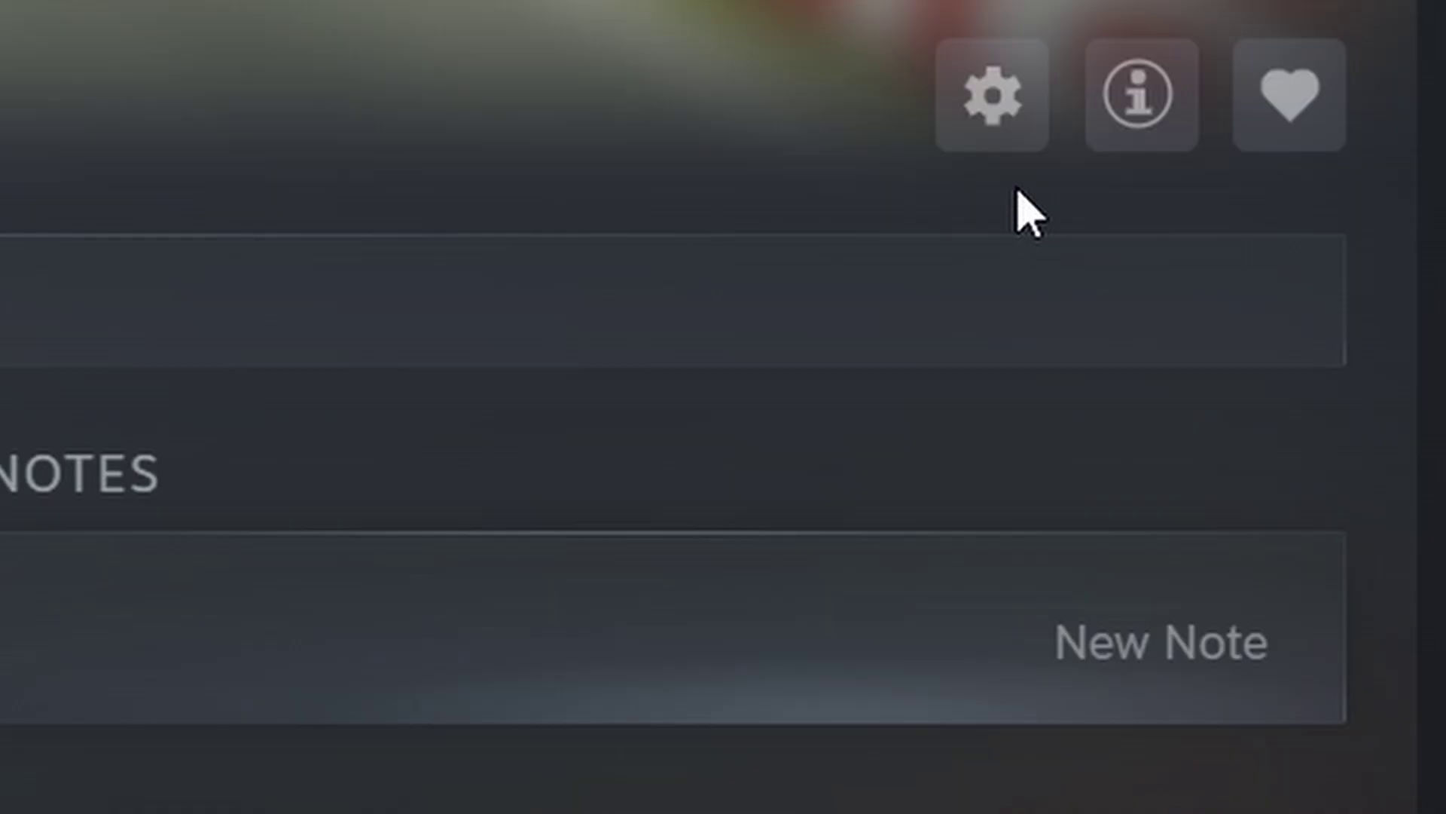
# Verify the integrity of the game's installed files, and open the Background Downloads choices in its update properties
pyautogui.click(1008, 144)
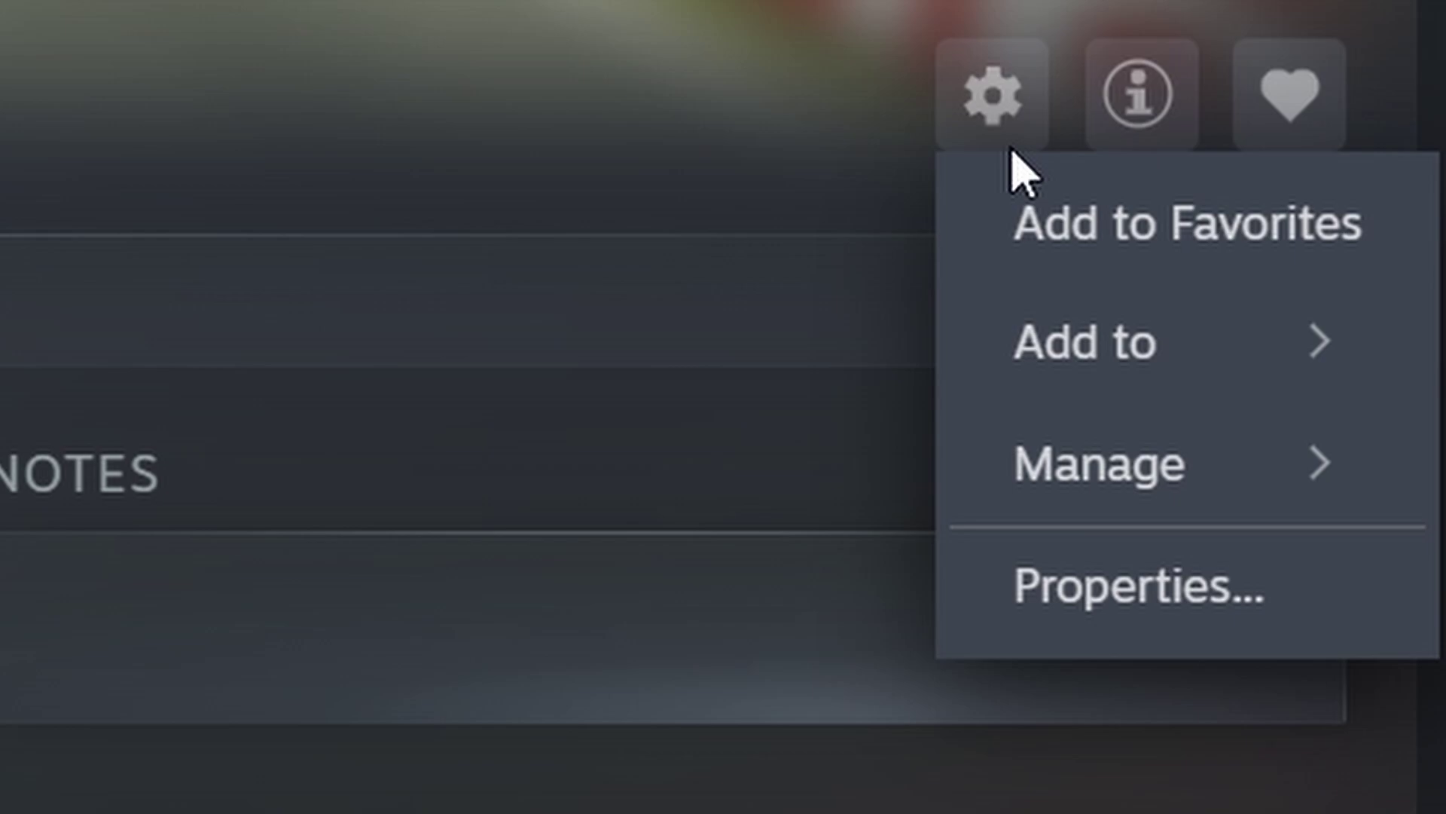
pyautogui.click(1313, 641)
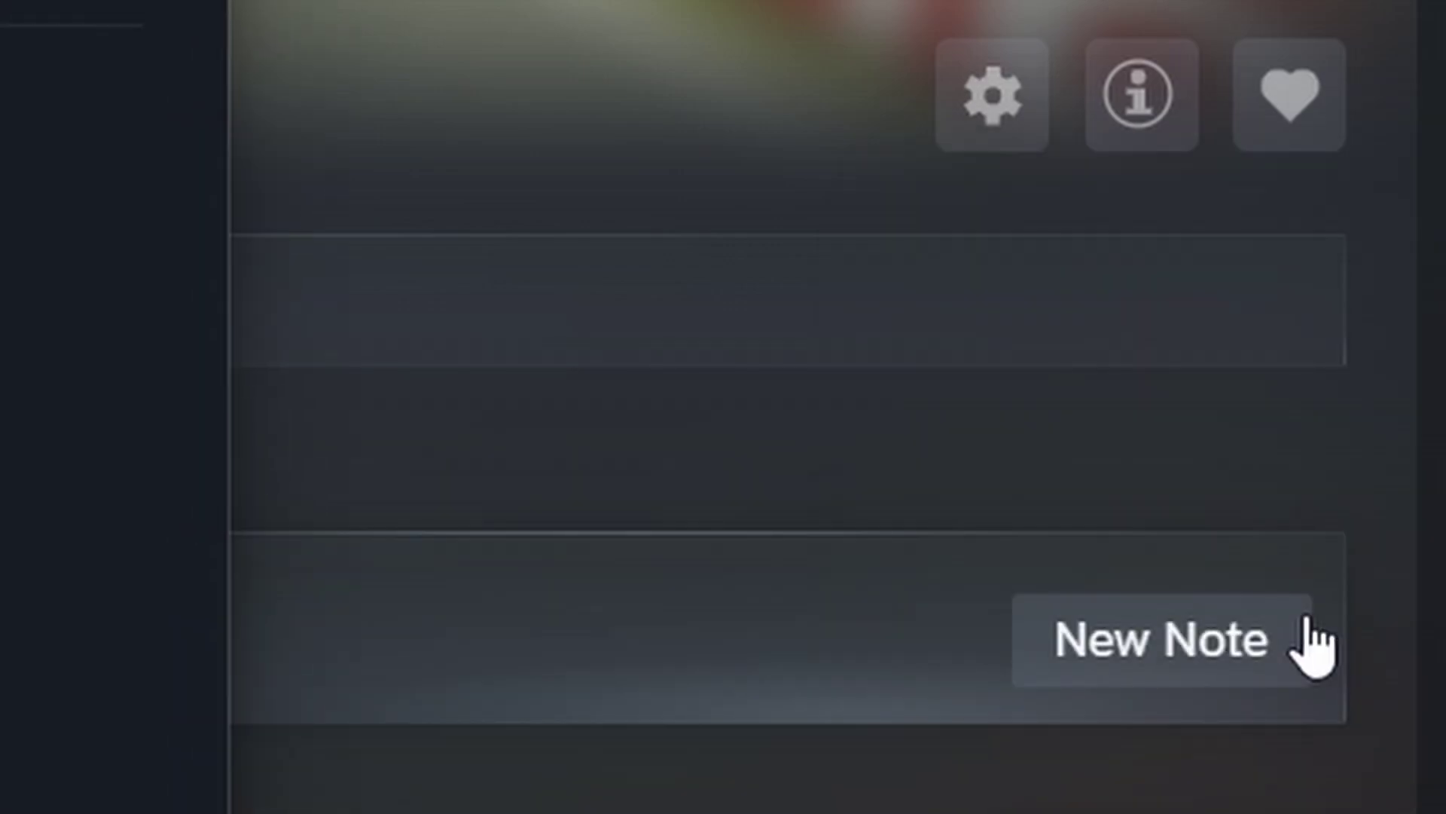
pyautogui.click(242, 362)
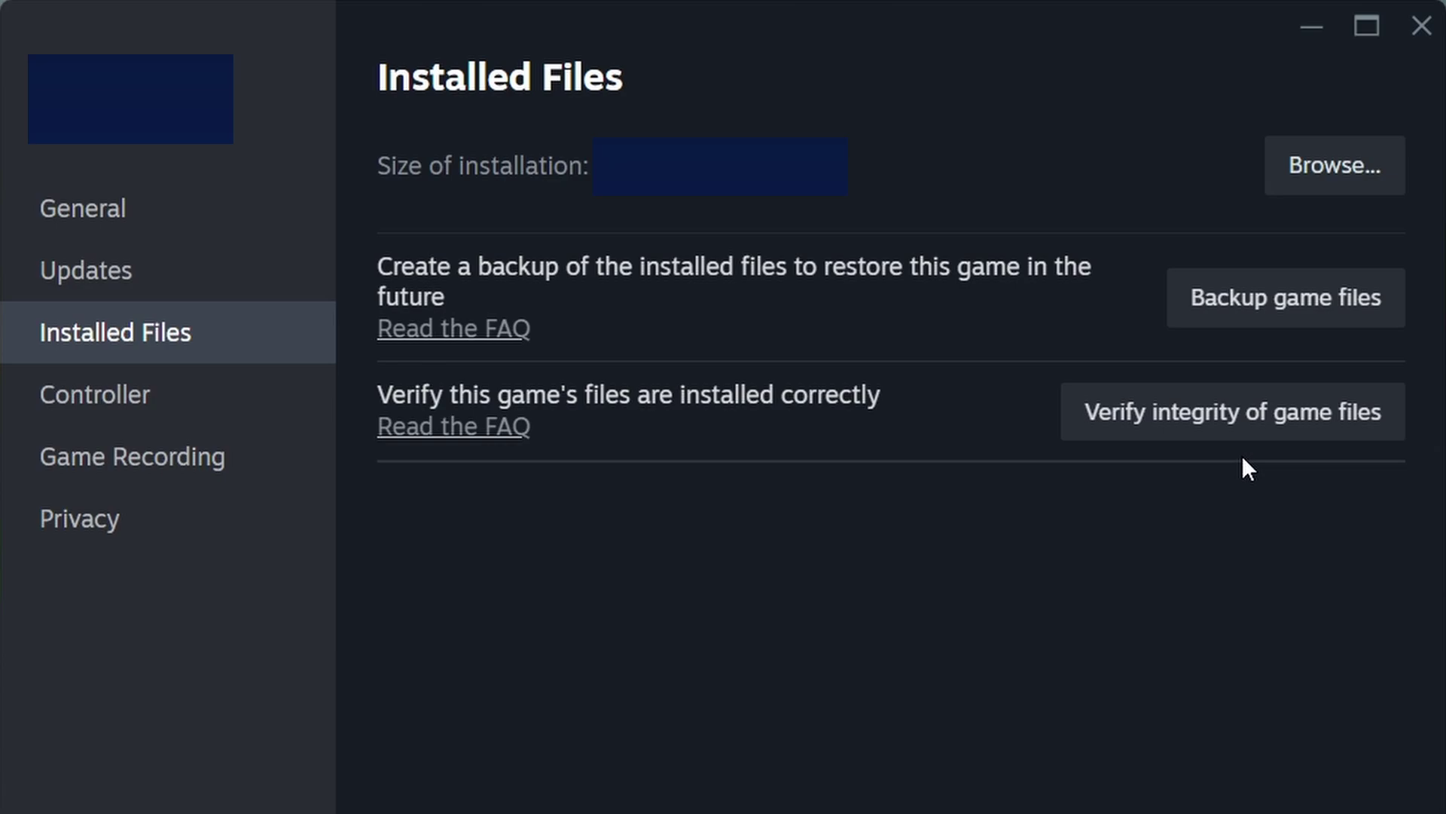
pyautogui.click(1152, 435)
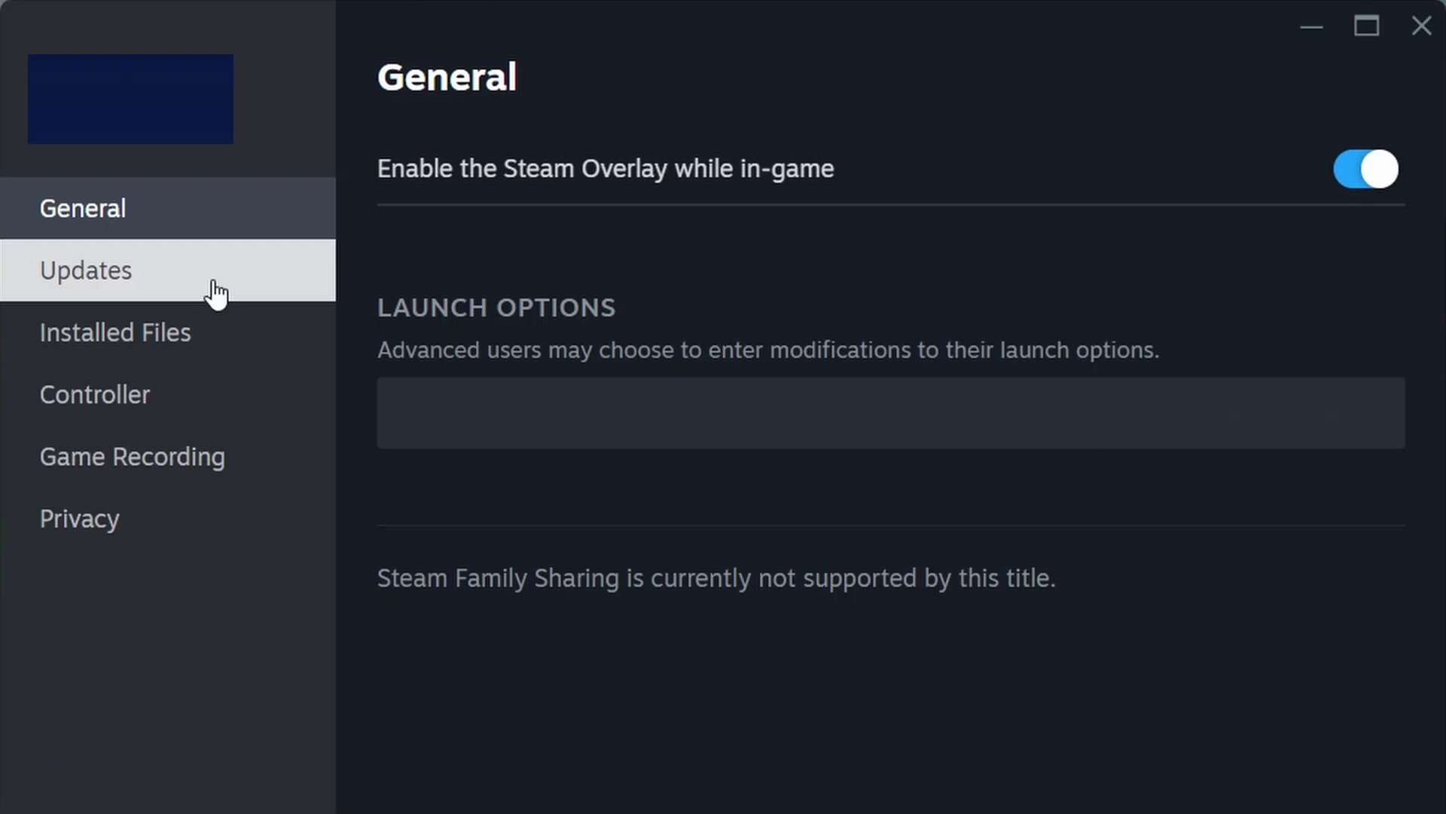
pyautogui.click(217, 295)
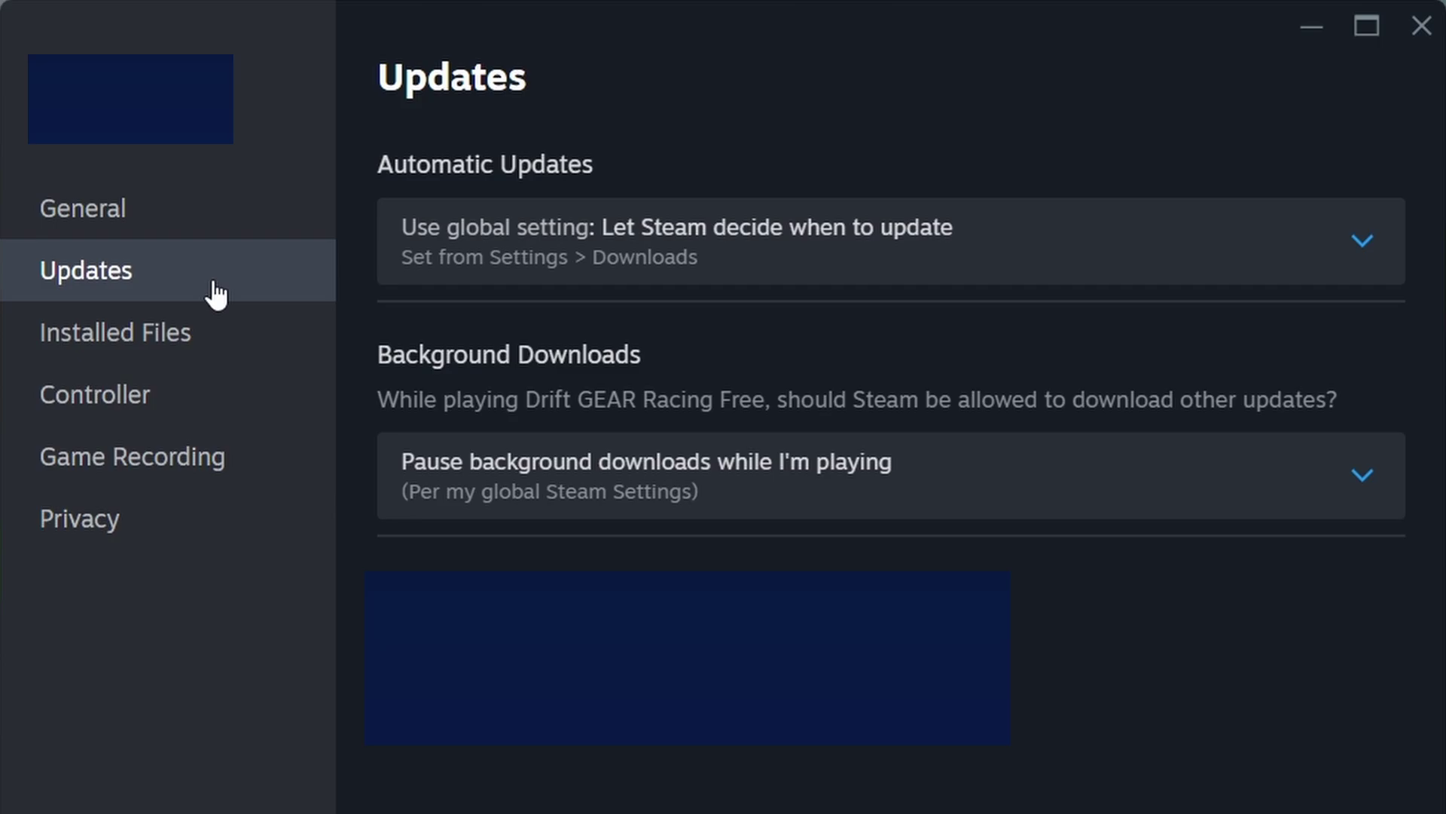
pyautogui.click(1178, 512)
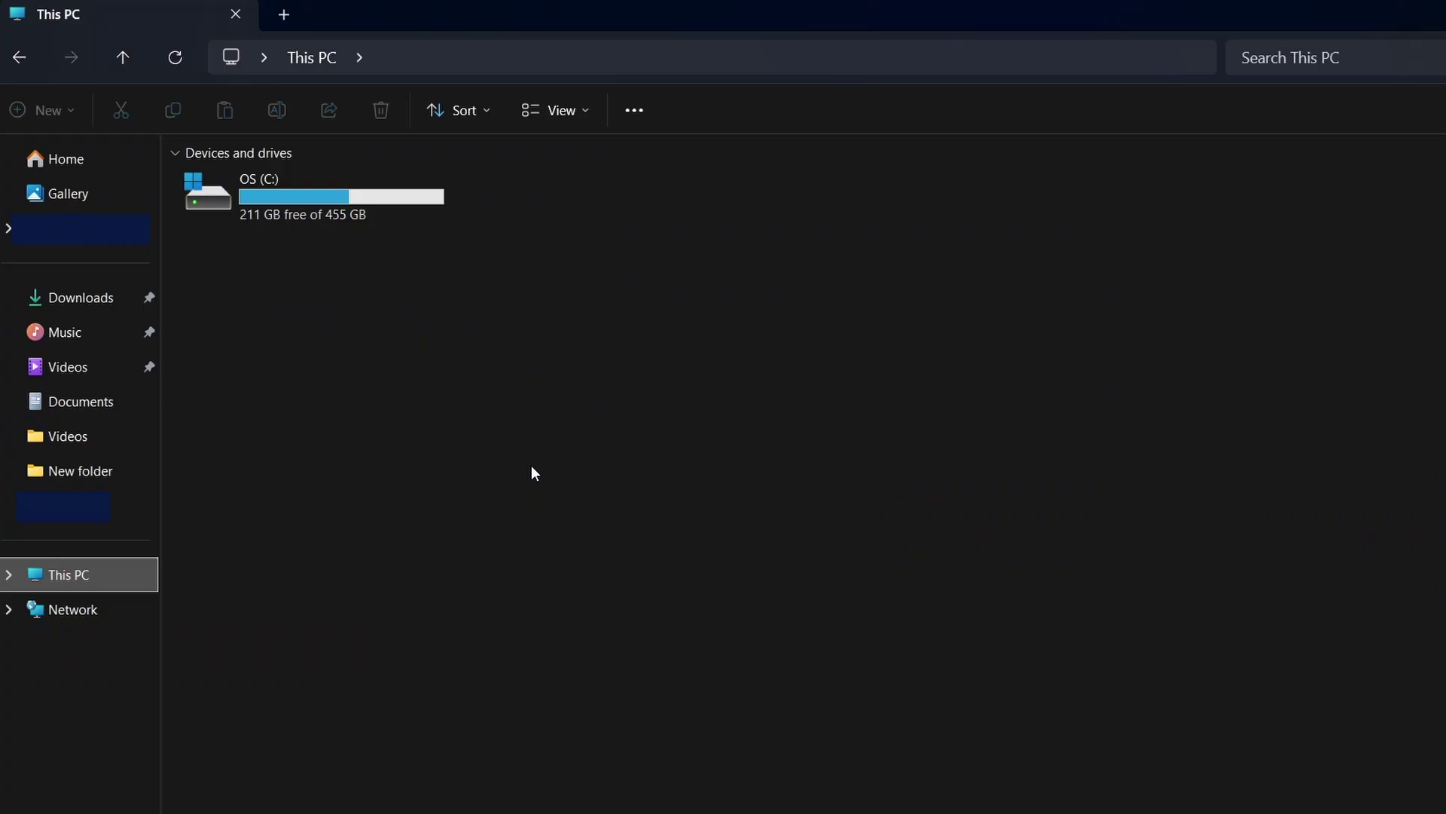
# Switch to File Explorer and turn on the display of hidden items
pyautogui.click(585, 120)
pyautogui.moveTo(635, 517)
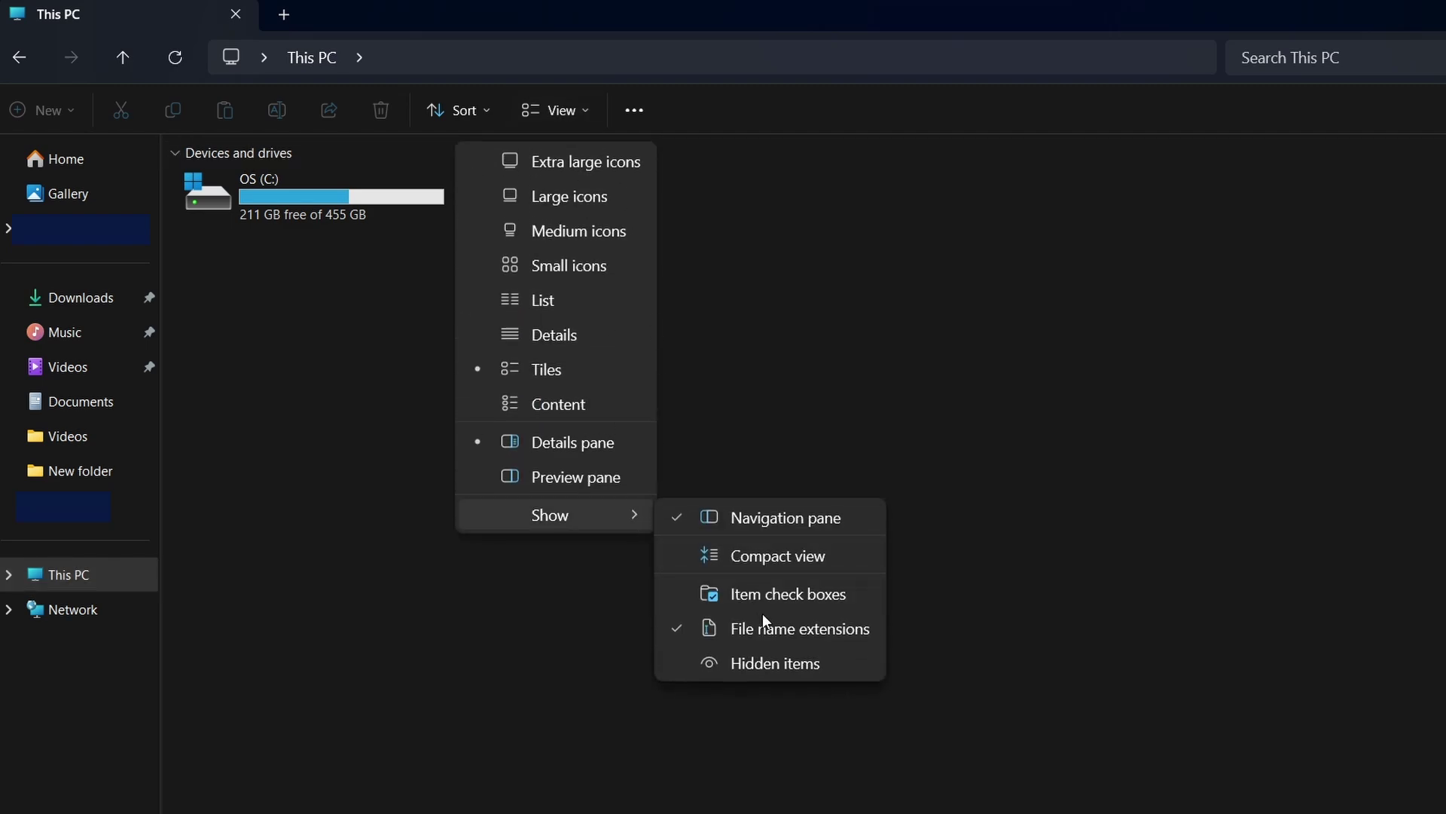
pyautogui.click(848, 671)
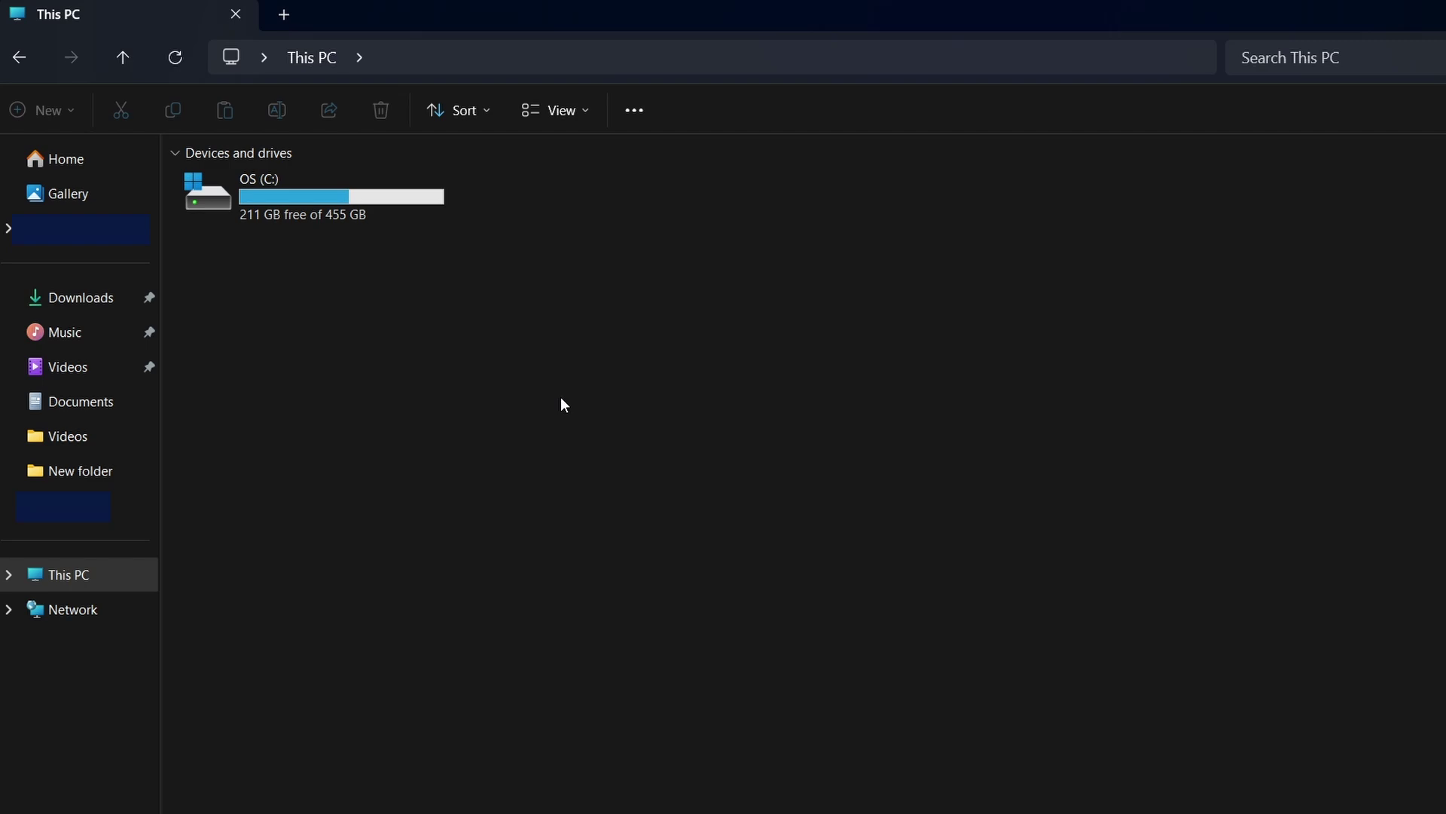
# Go to the local application data folder using the path %localappdata%
pyautogui.click(412, 53)
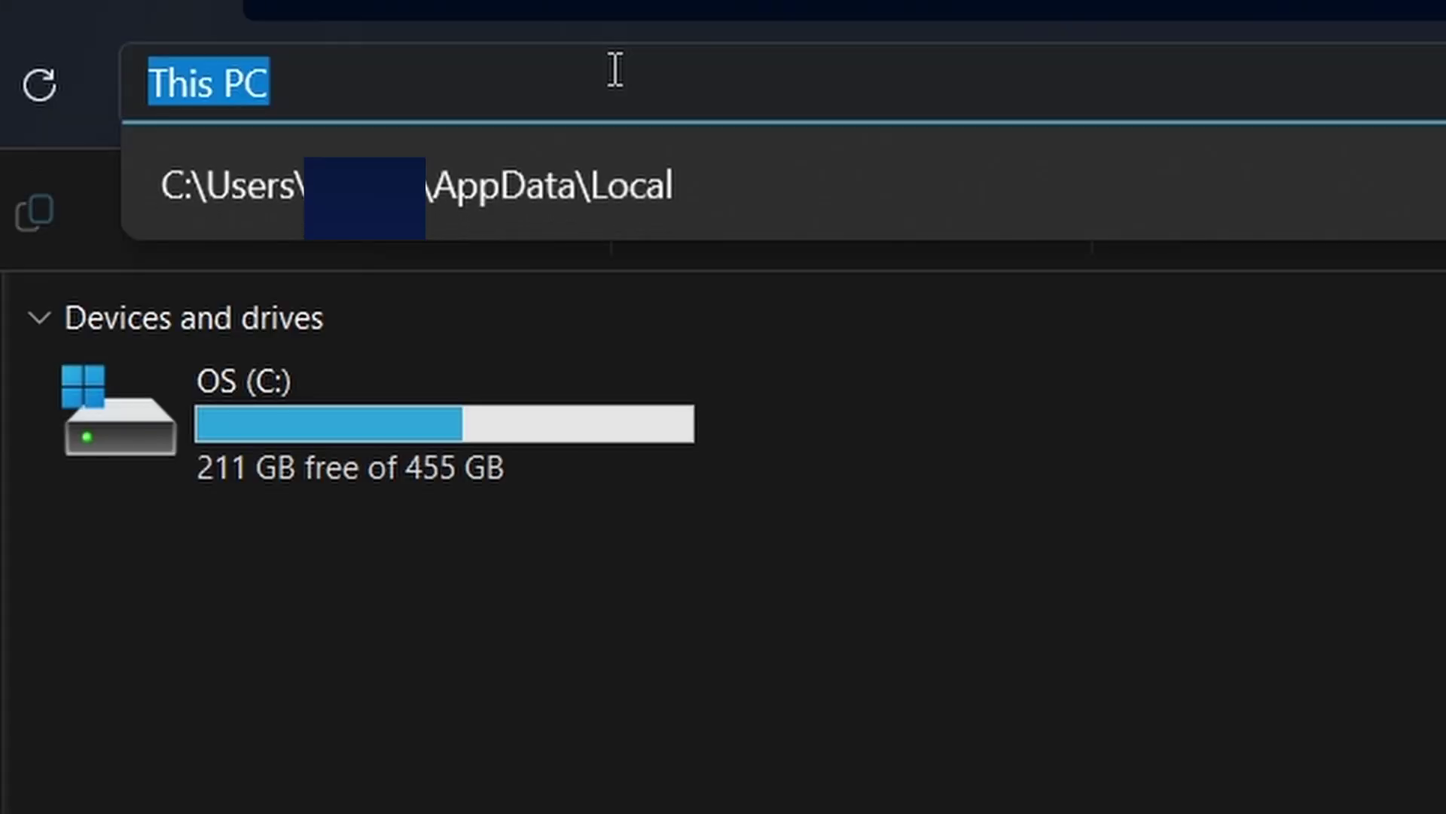
pyautogui.press('BackSpace')
pyautogui.write('%loc')
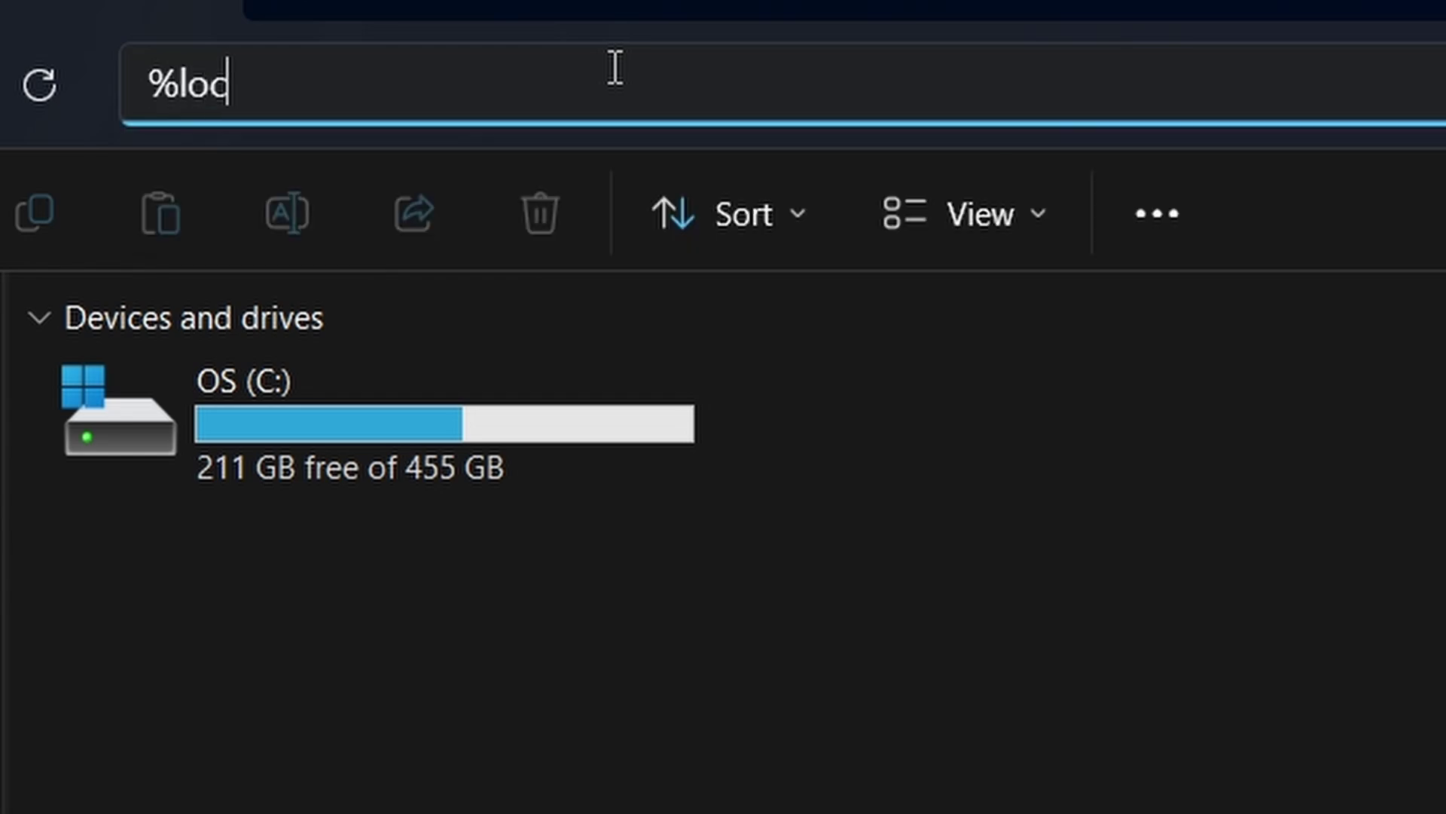
pyautogui.write('alappda')
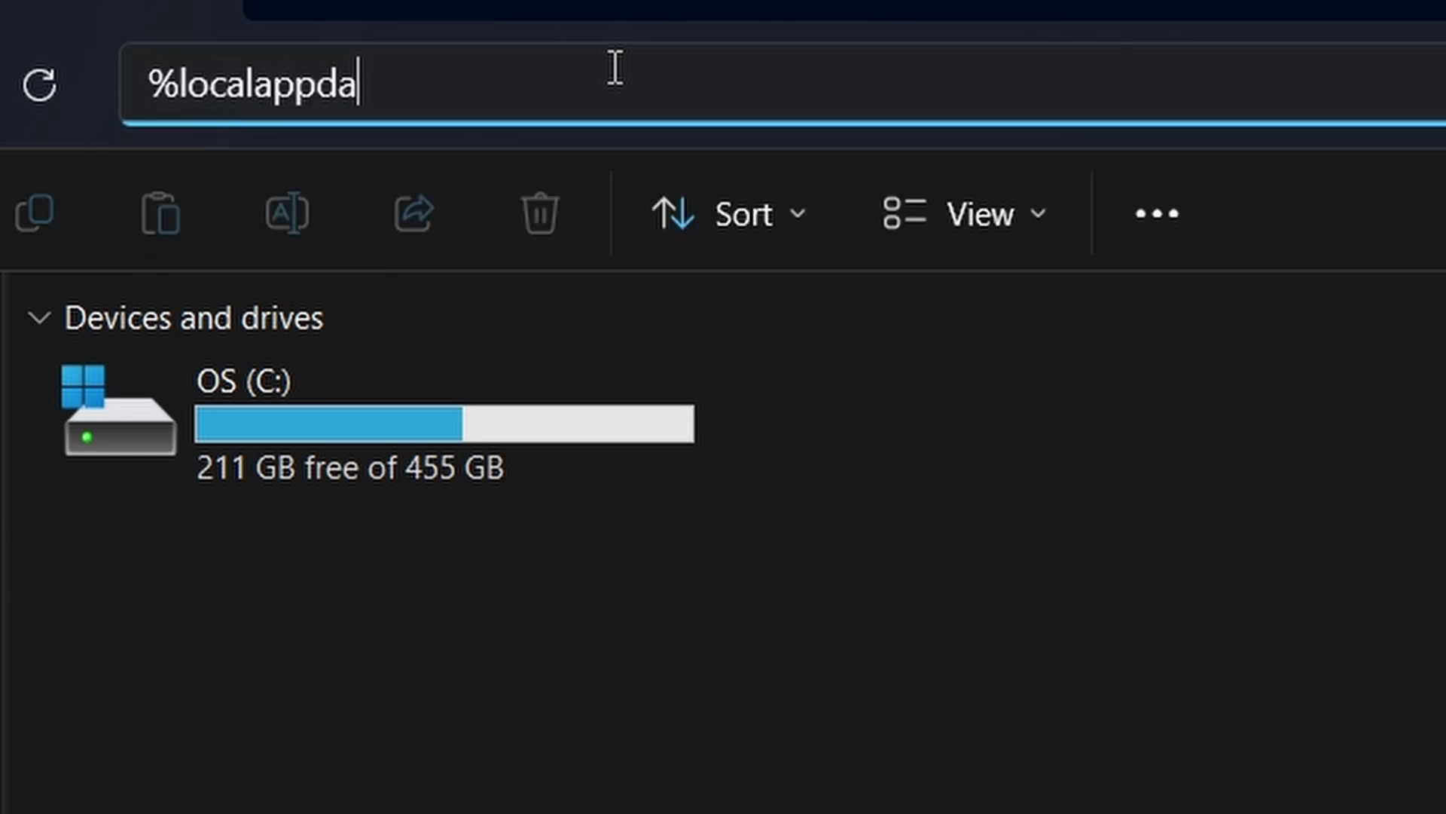
pyautogui.write('ta%')
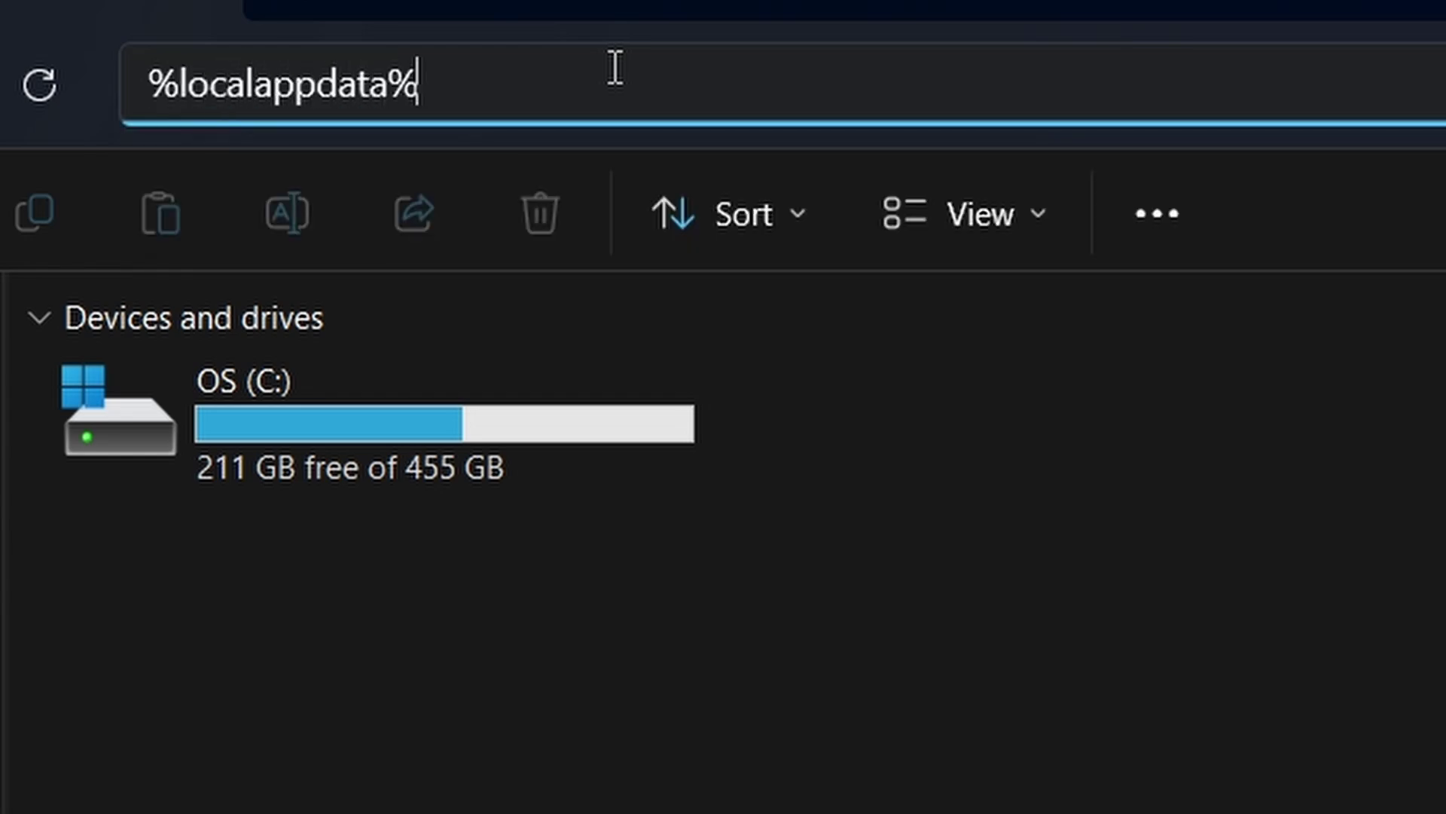
pyautogui.press('Return')
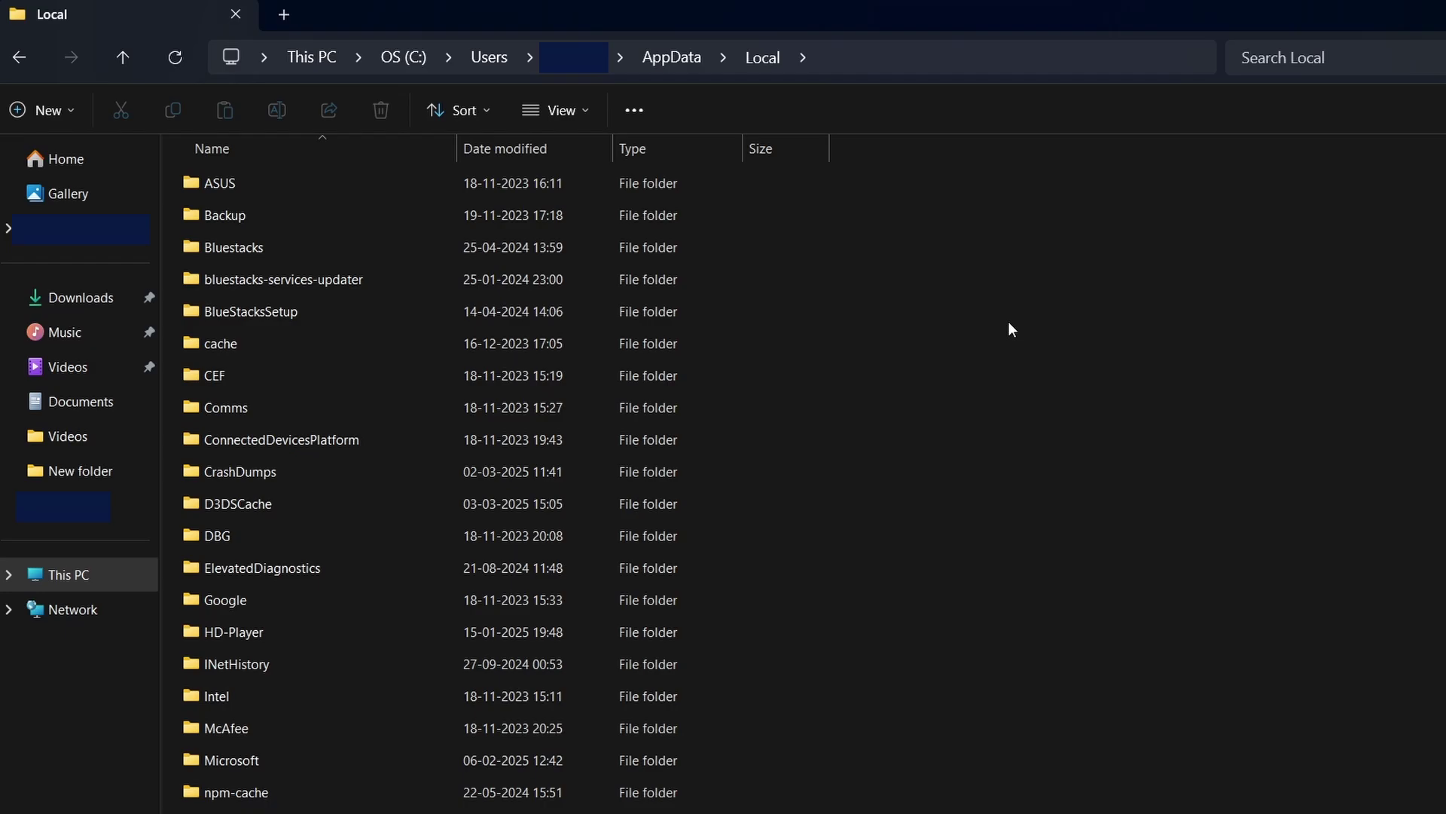
# Open the SaveGames folder inside Poppy_Playtime's Saved folder, select all its .sav files and clear the selection
pyautogui.scroll(-5, 1009, 329)
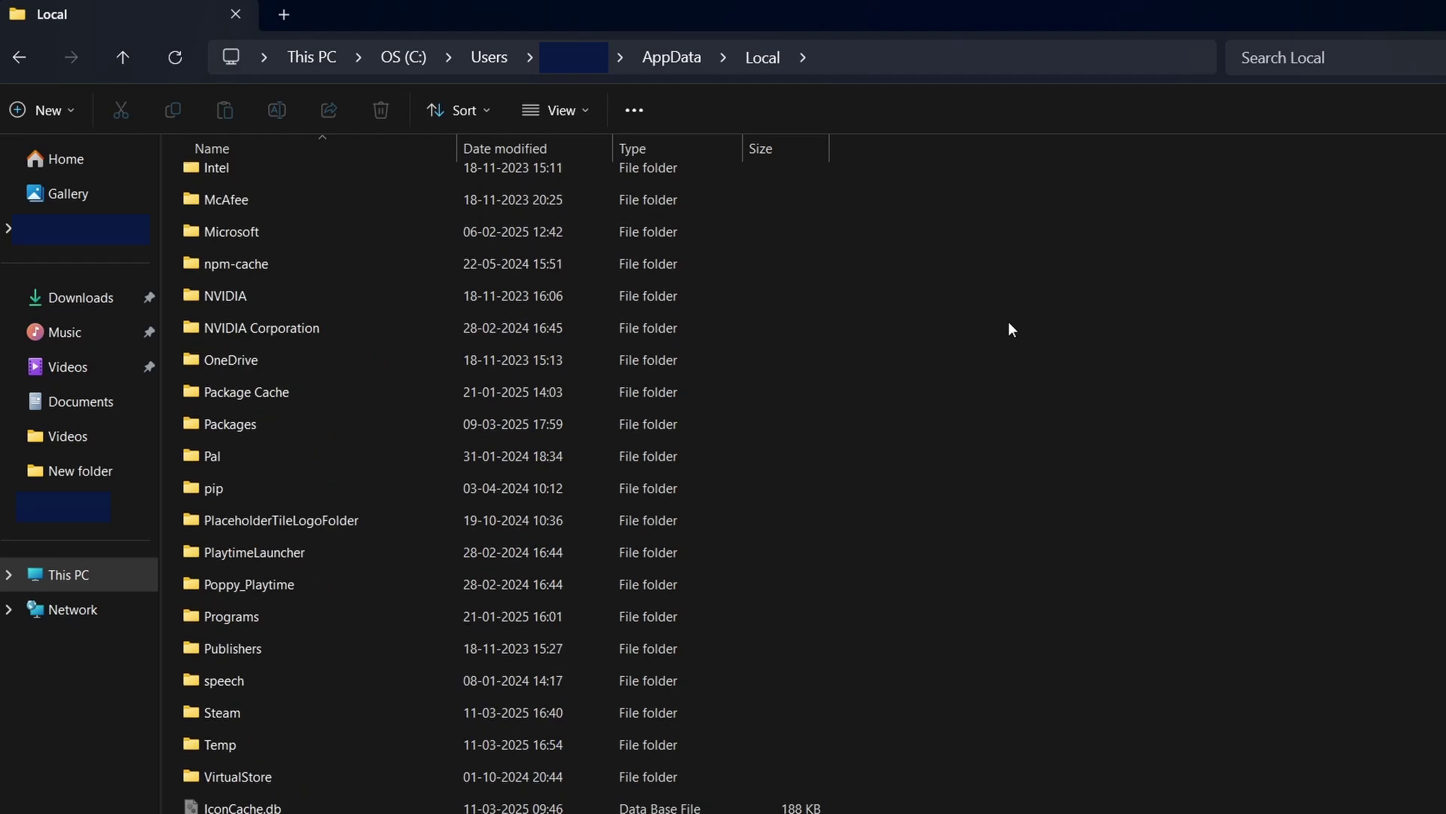
pyautogui.doubleClick(319, 583)
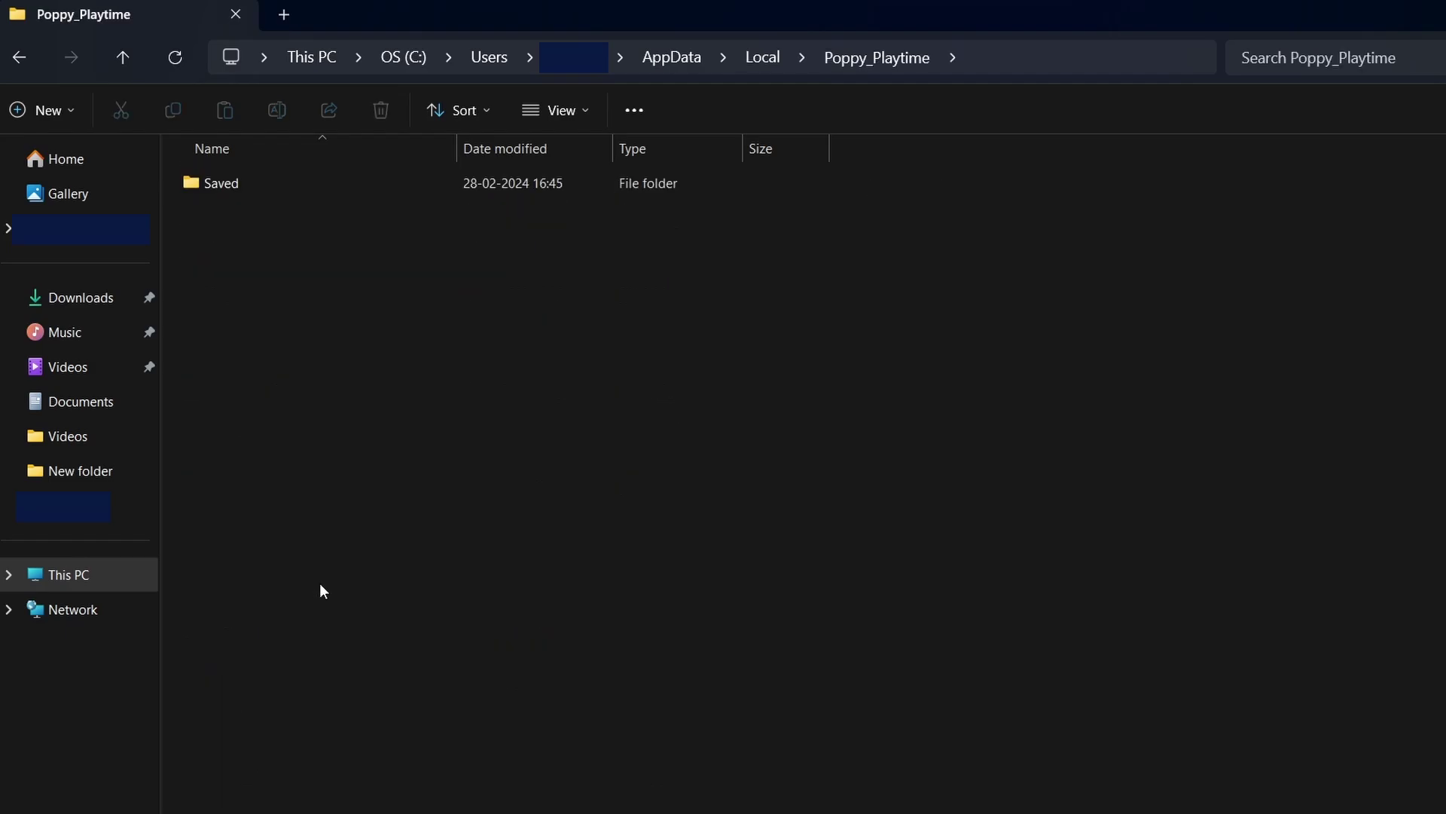
pyautogui.doubleClick(312, 187)
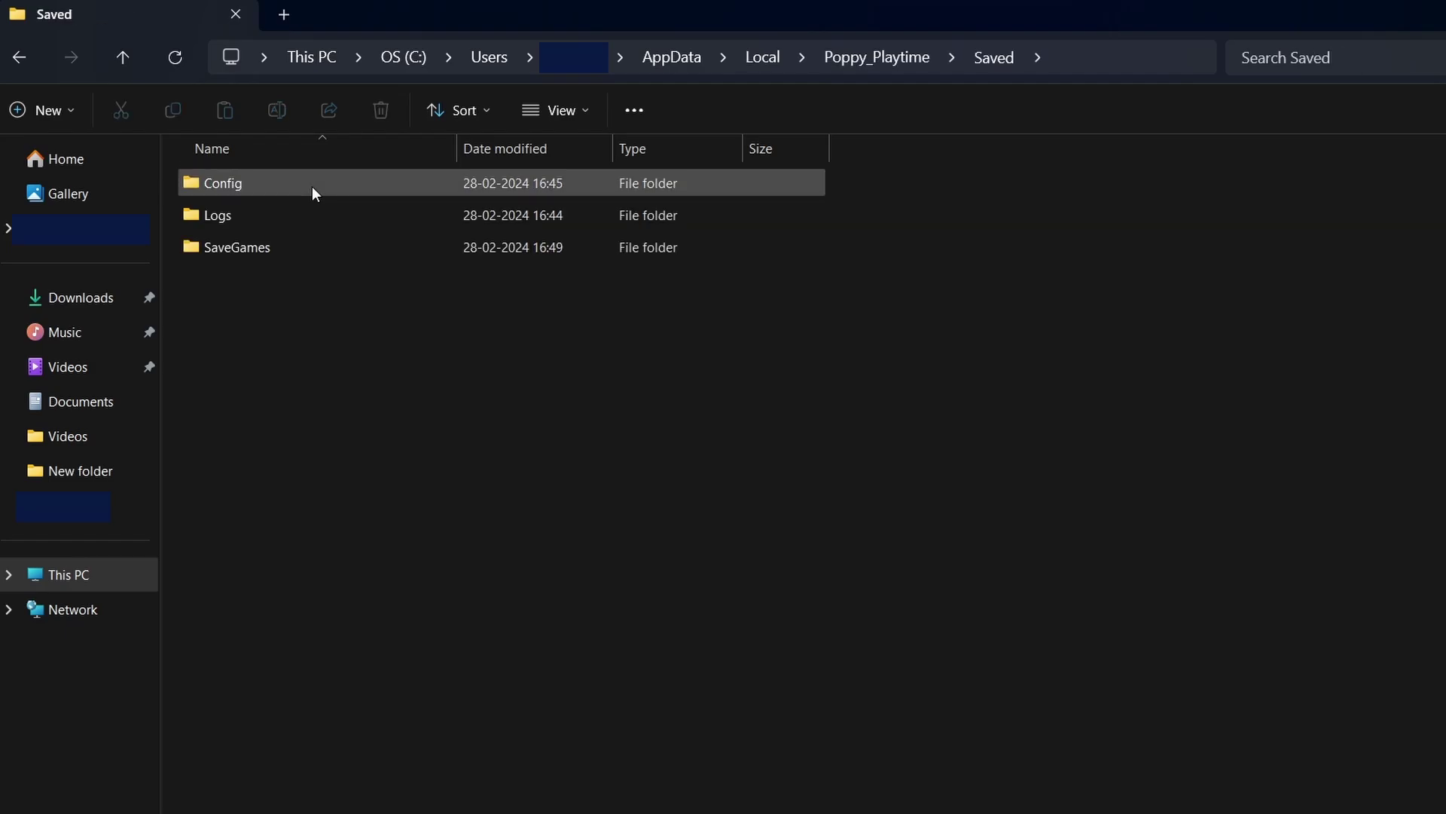
pyautogui.doubleClick(333, 250)
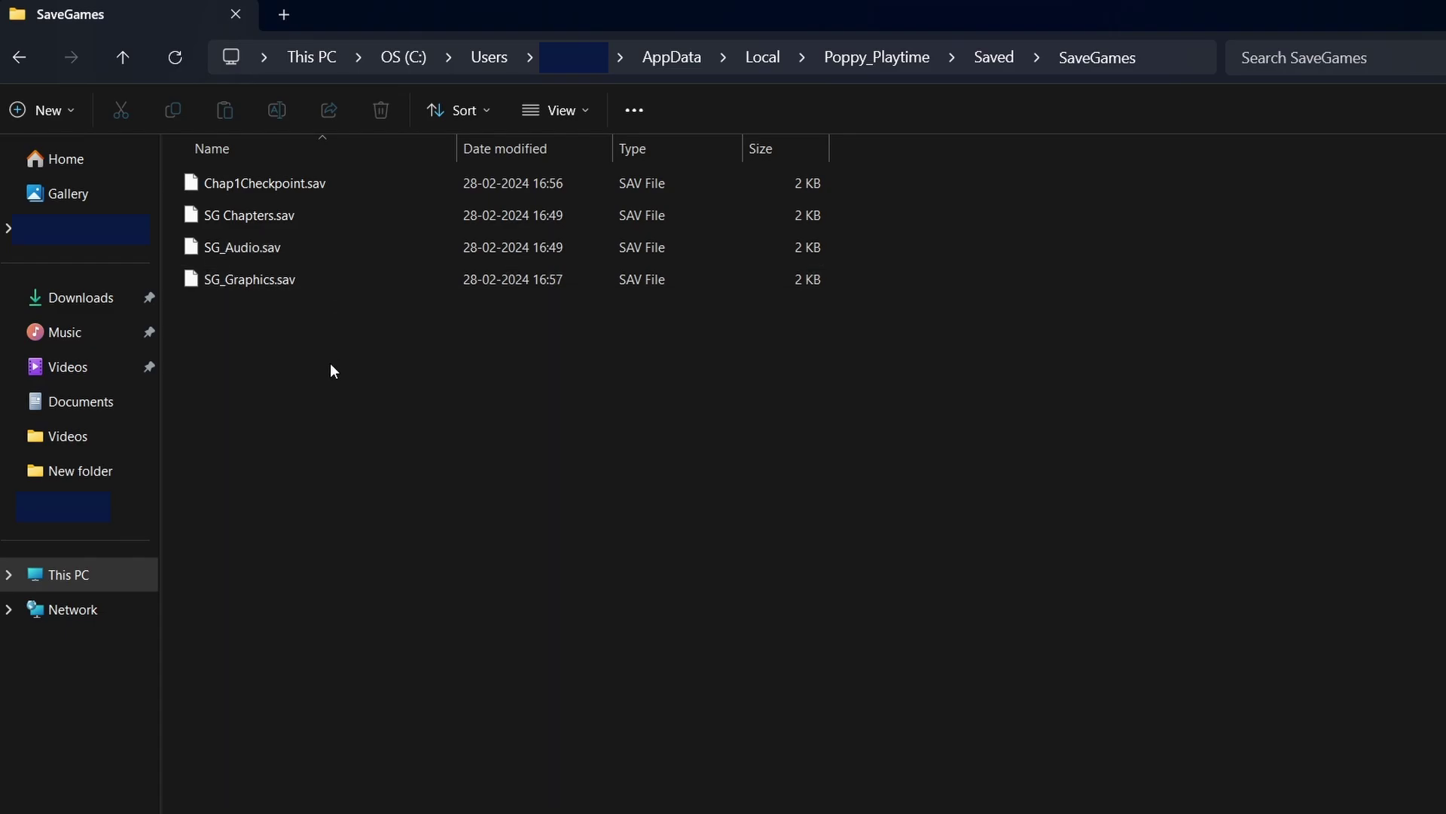
pyautogui.moveTo(330, 363); pyautogui.dragTo(490, 137)
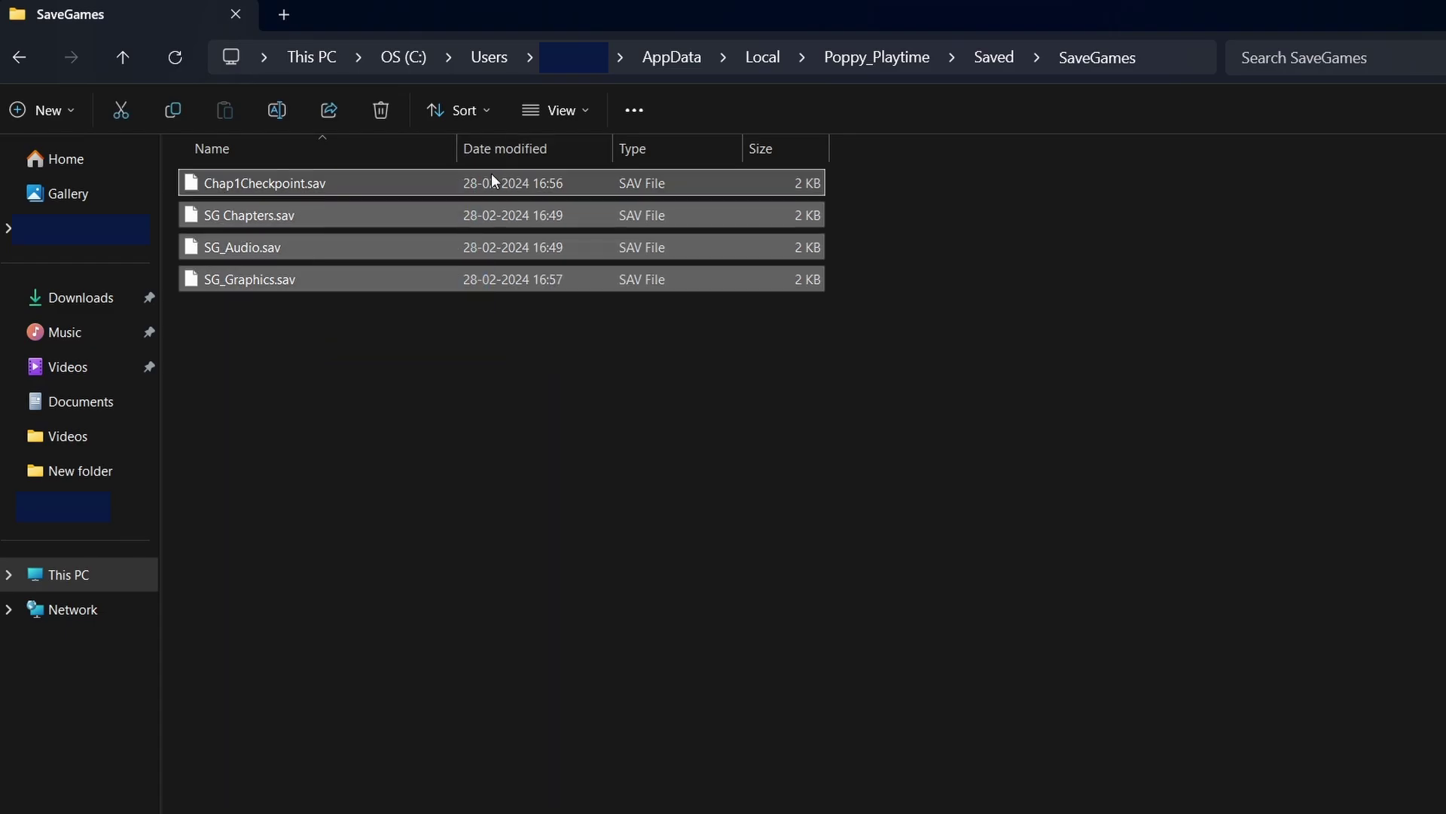
pyautogui.click(508, 367)
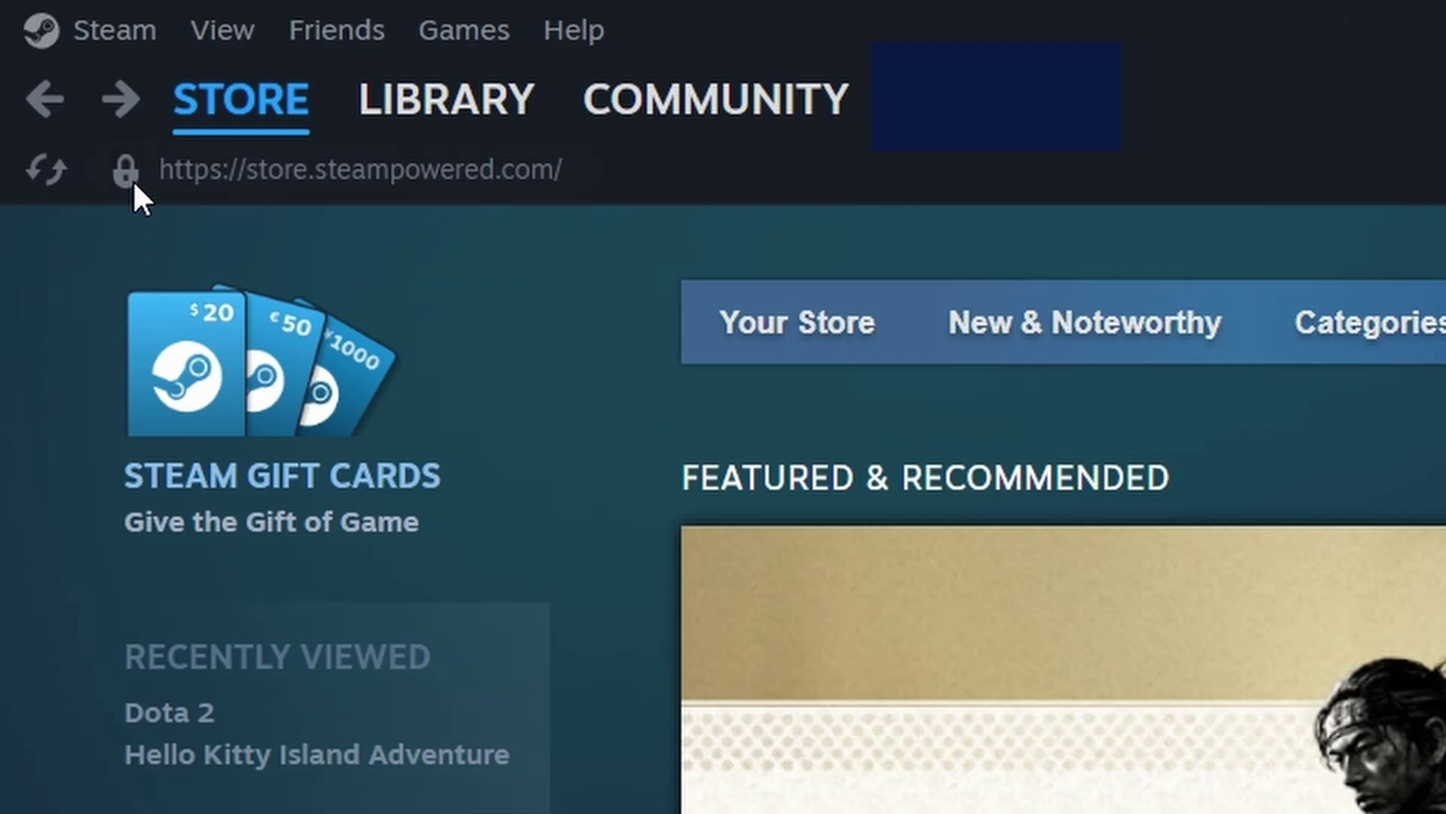
# Switch to Steam and view the Security page followed by the Family page of its settings
pyautogui.click(59, 16)
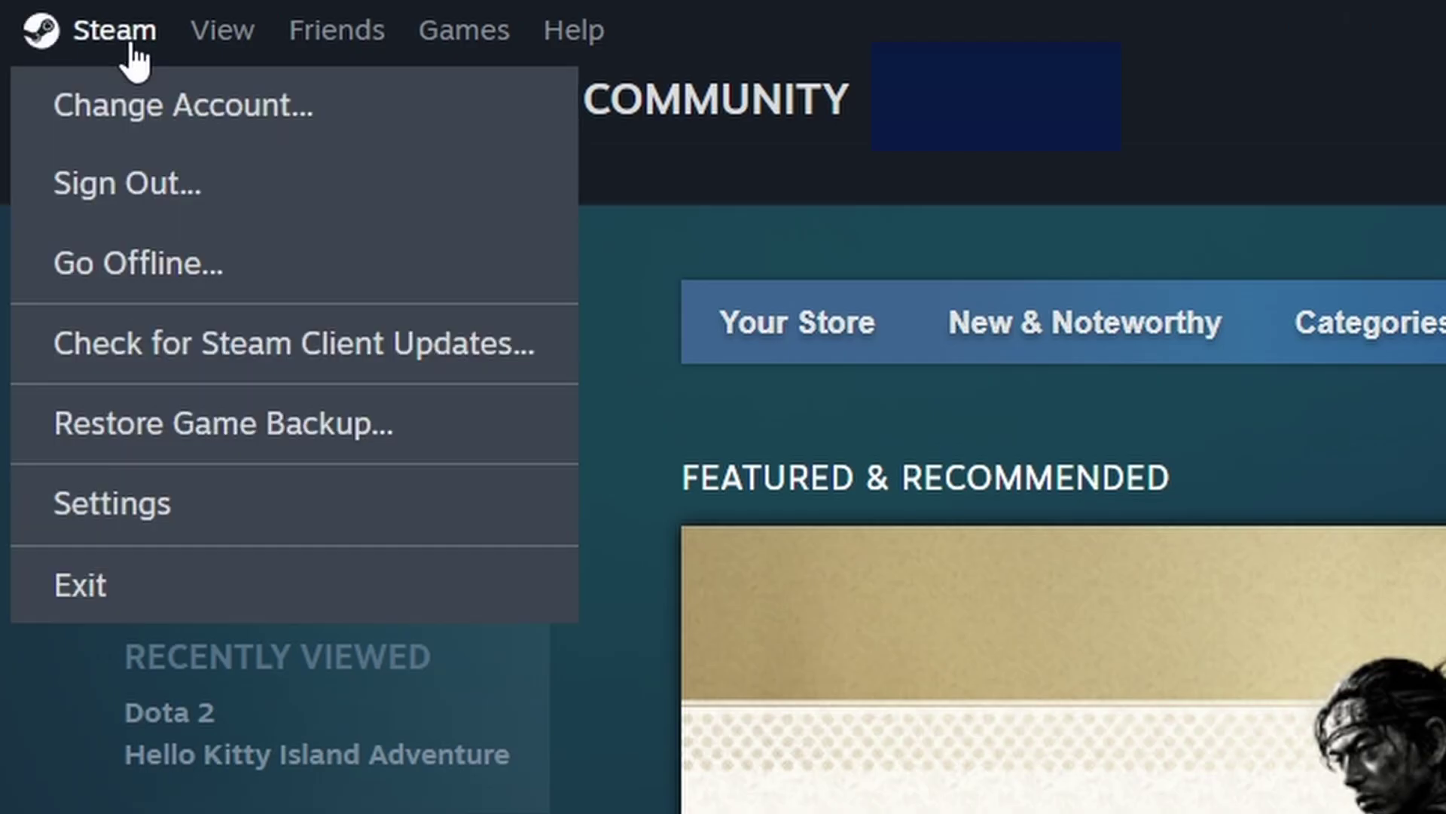
pyautogui.click(289, 514)
pyautogui.click(1002, 620)
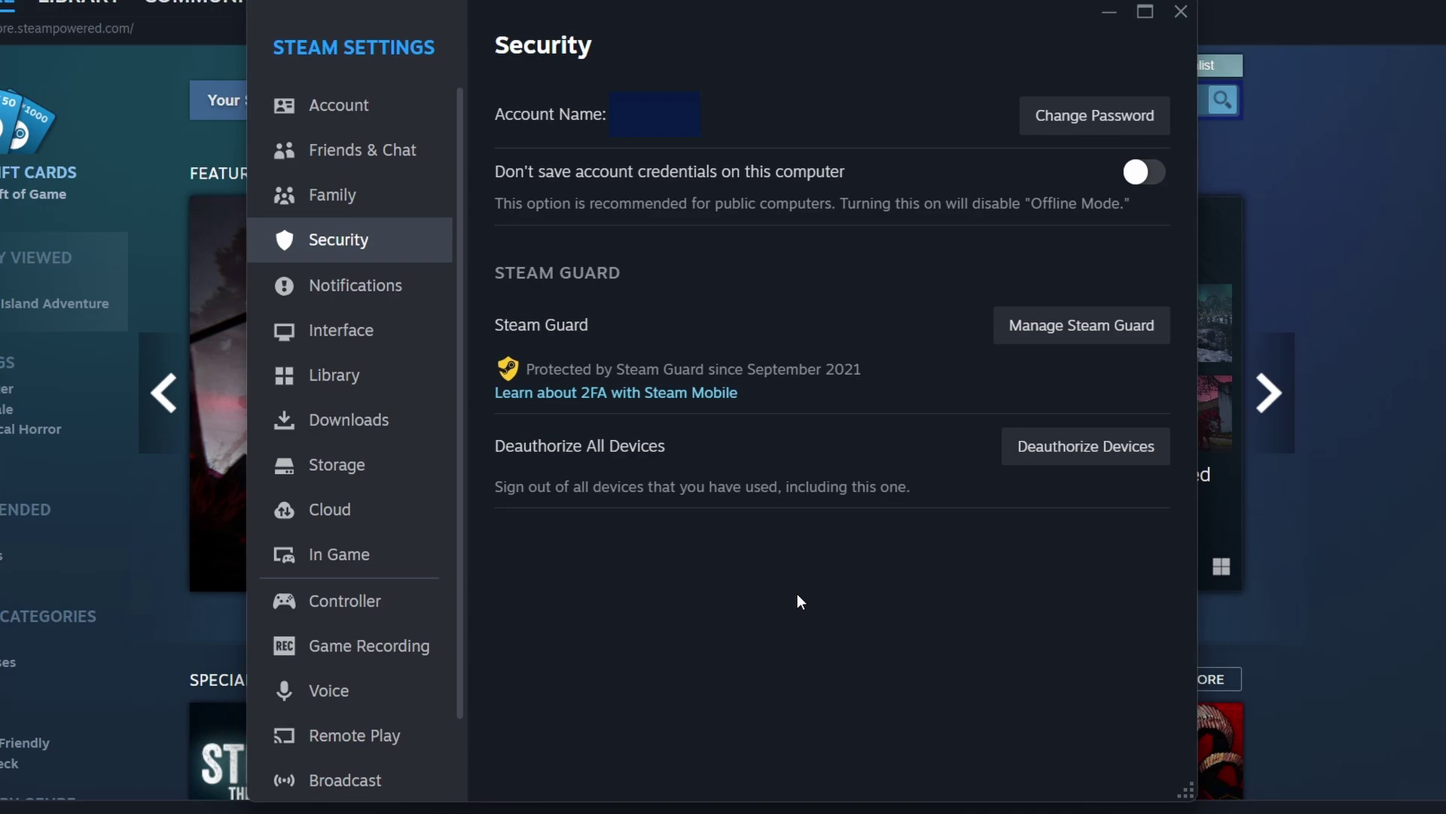
pyautogui.click(405, 202)
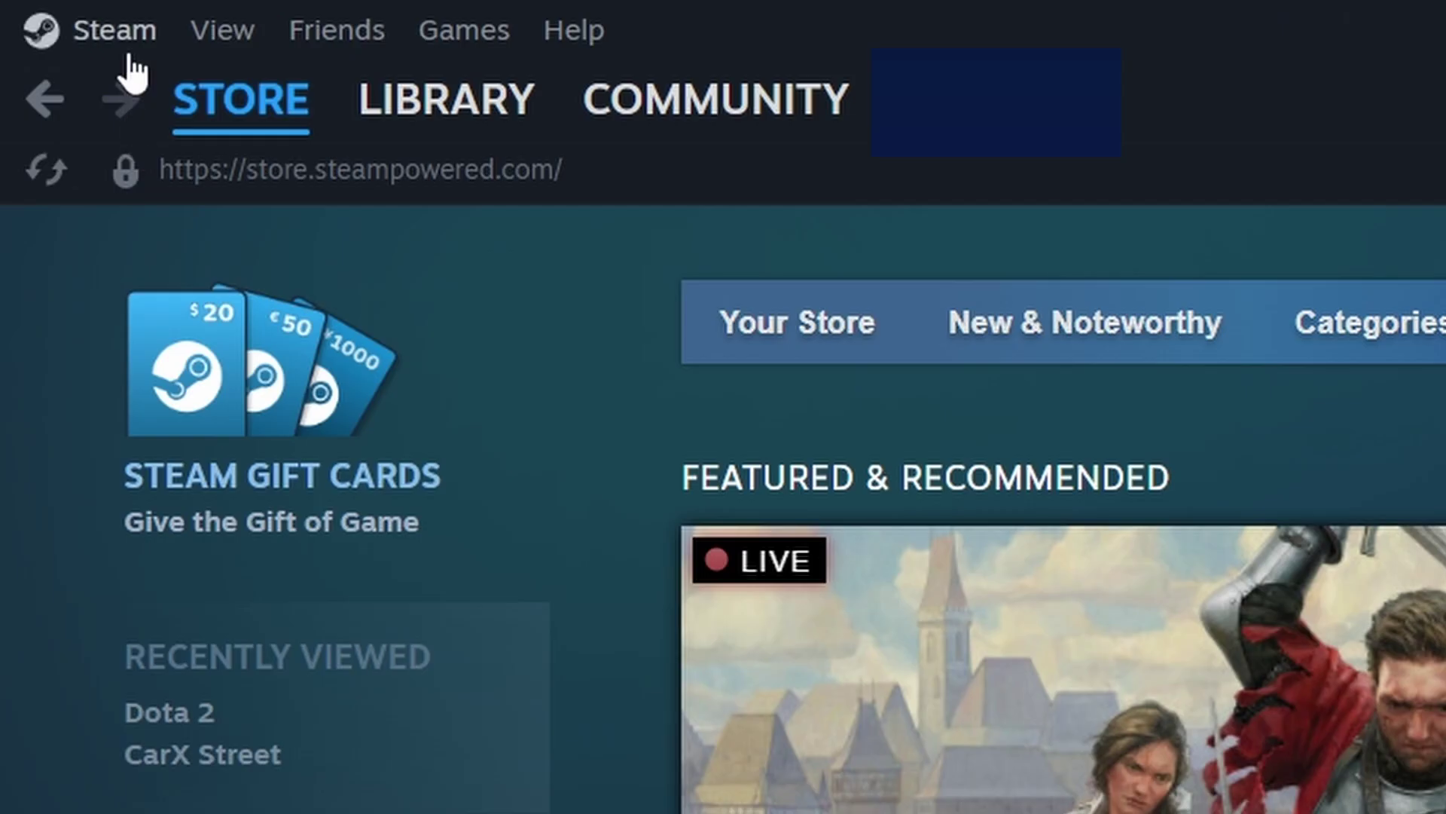
# Reopen Steam's settings and view the Interface options, followed by the Downloads options
pyautogui.click(53, 16)
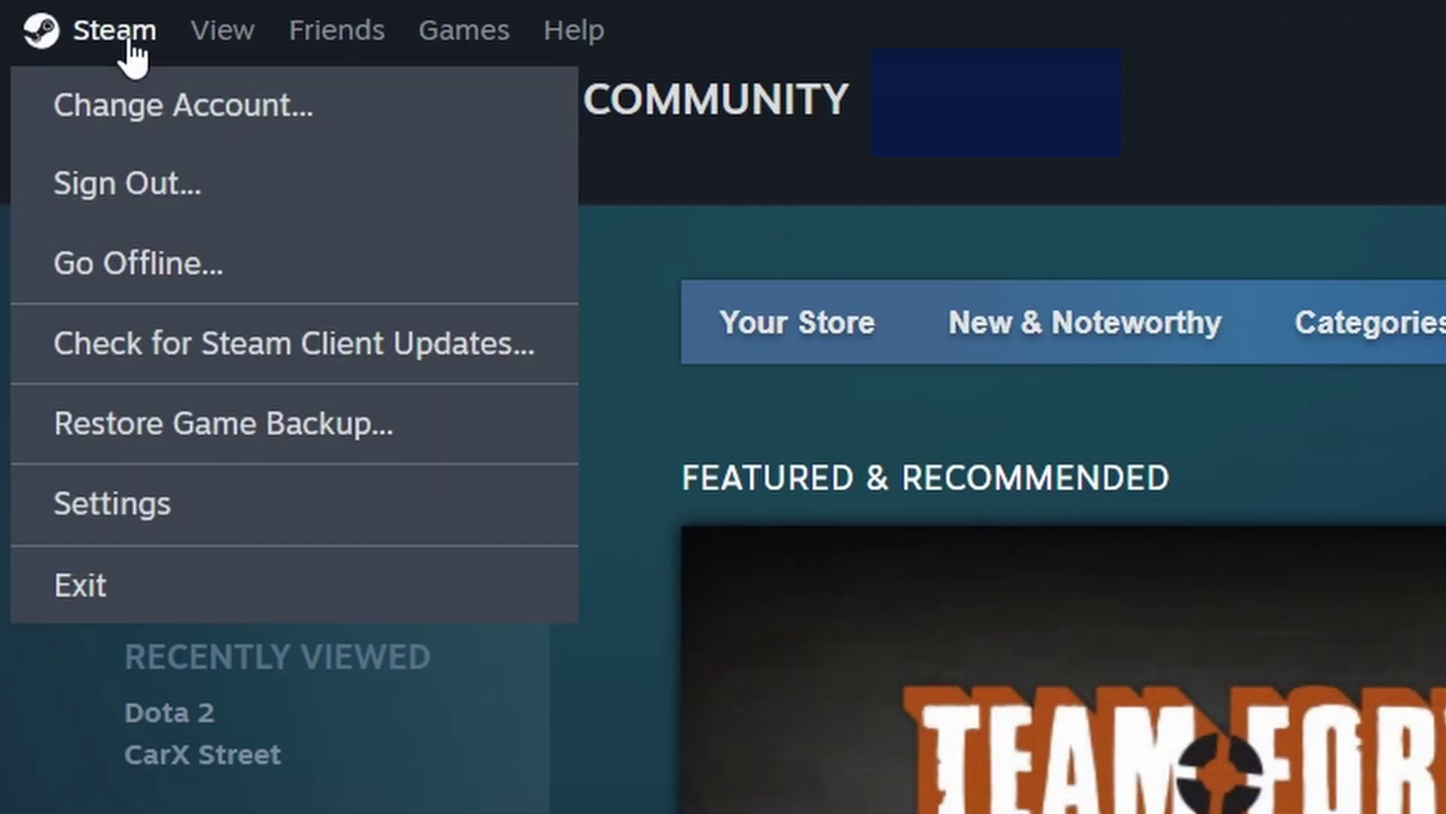
pyautogui.click(226, 513)
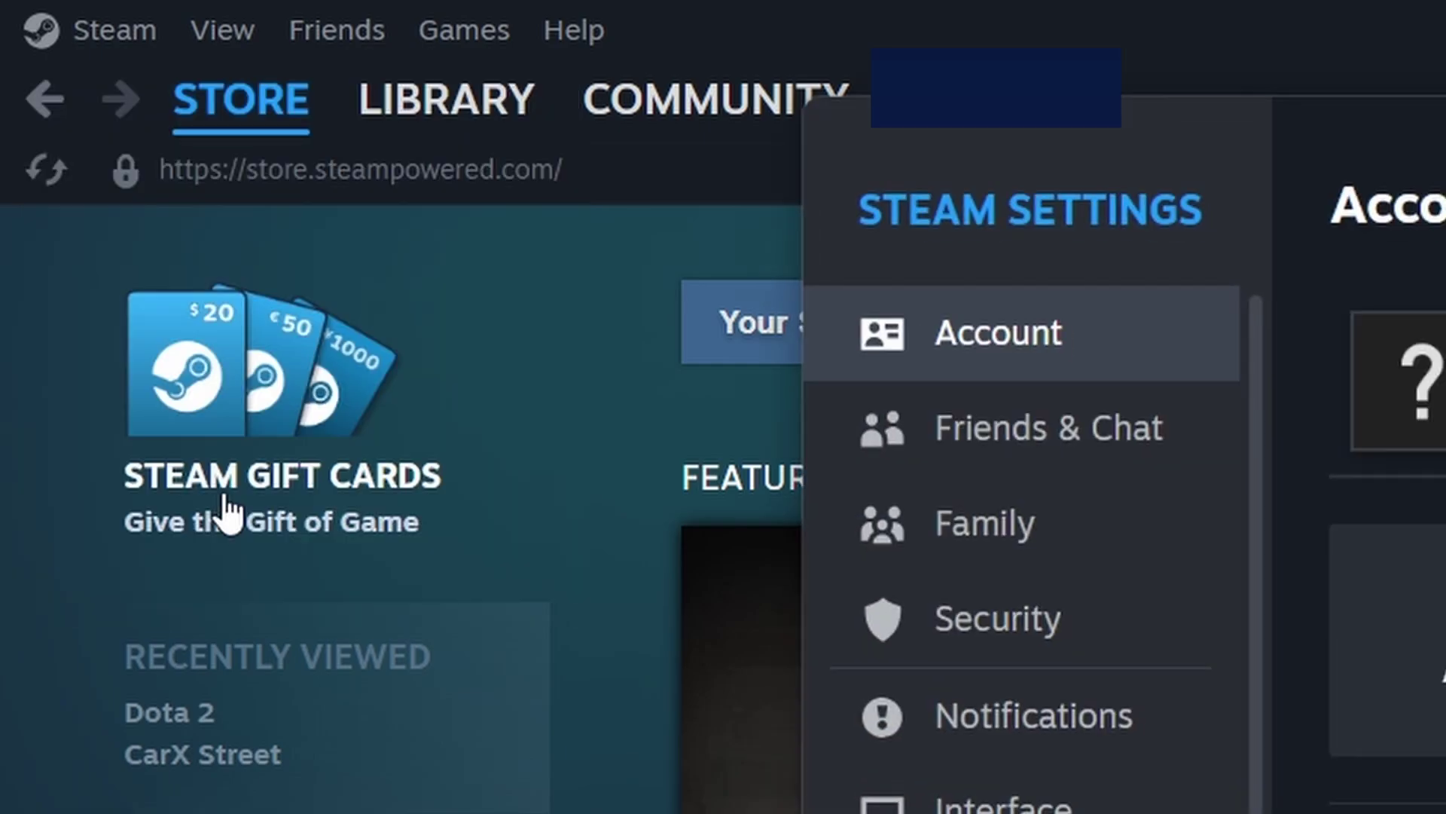
pyautogui.click(1115, 808)
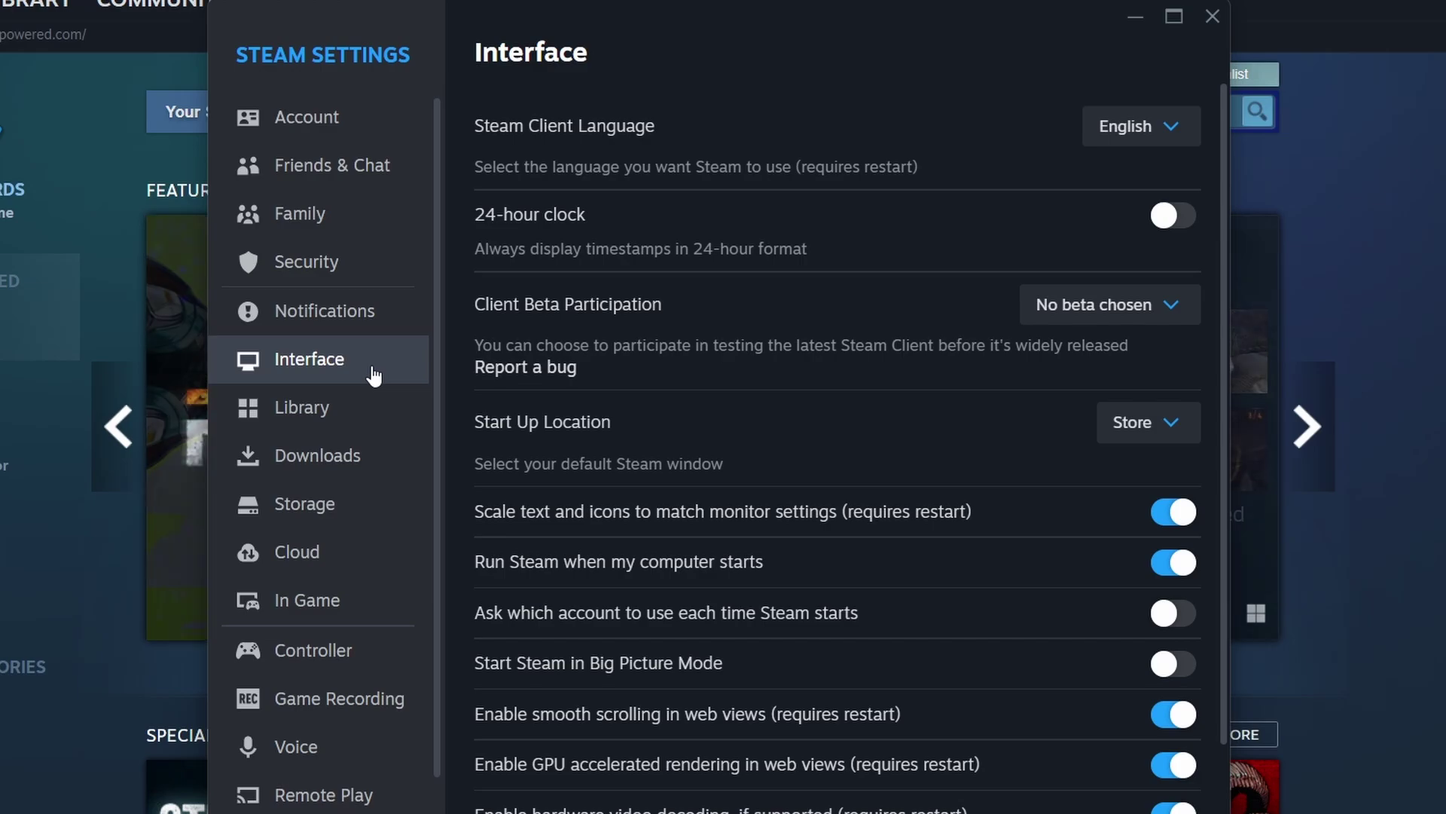
pyautogui.click(386, 468)
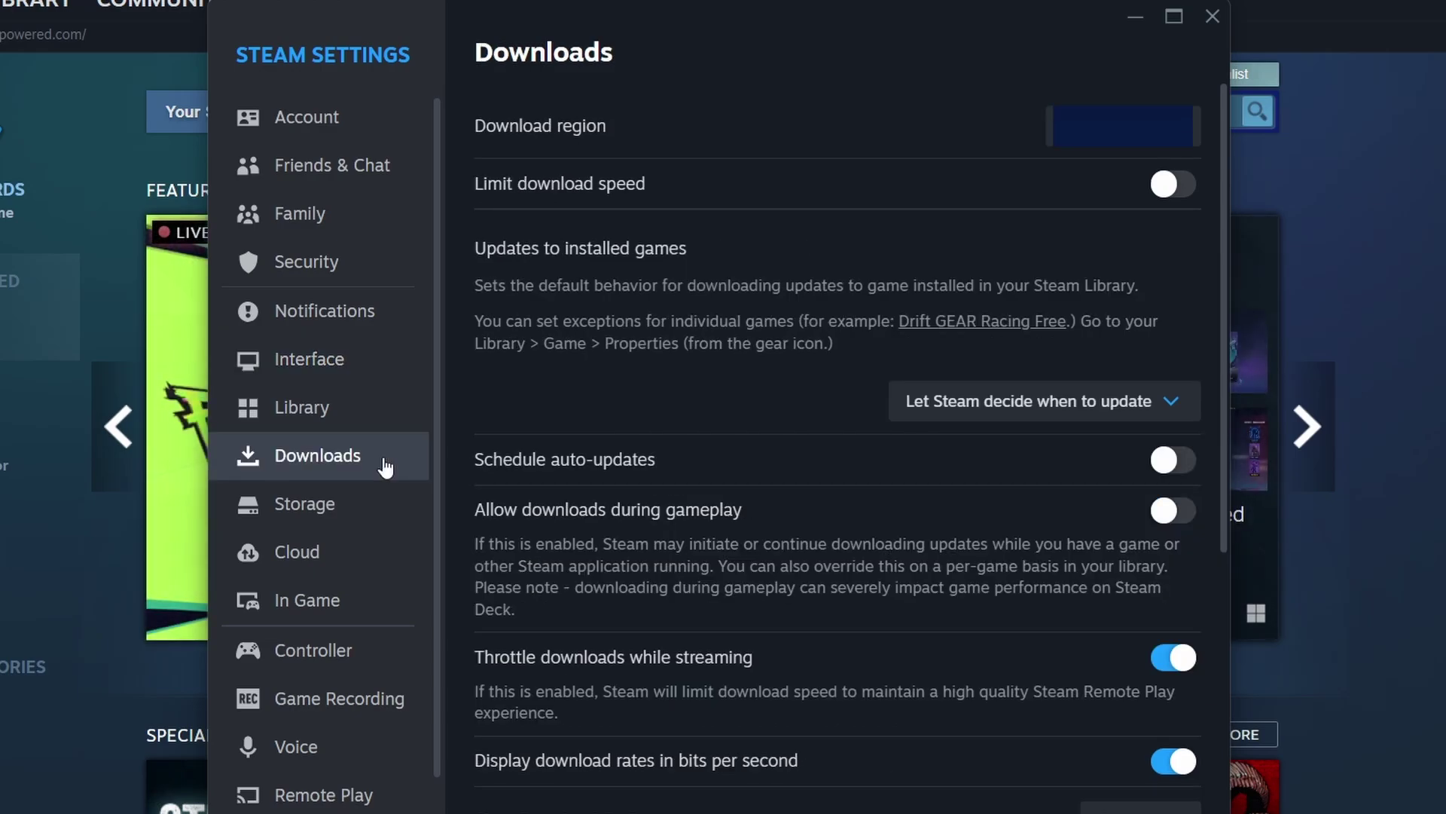